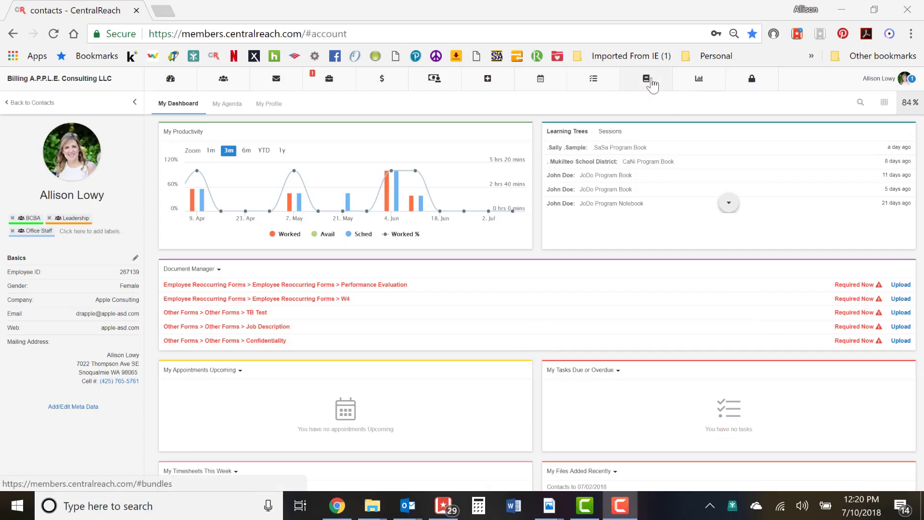
- Open the clinical sessions list and start a new session
mouse_move(653, 86)
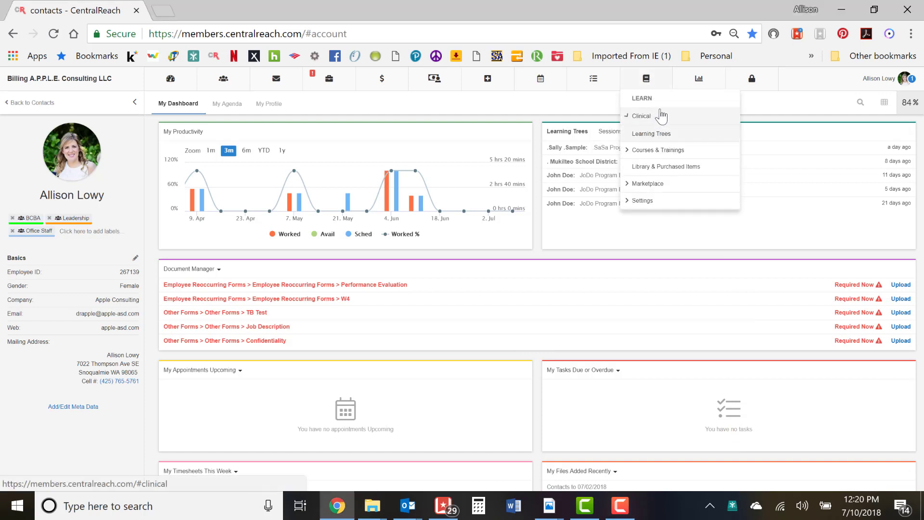
left_click(665, 152)
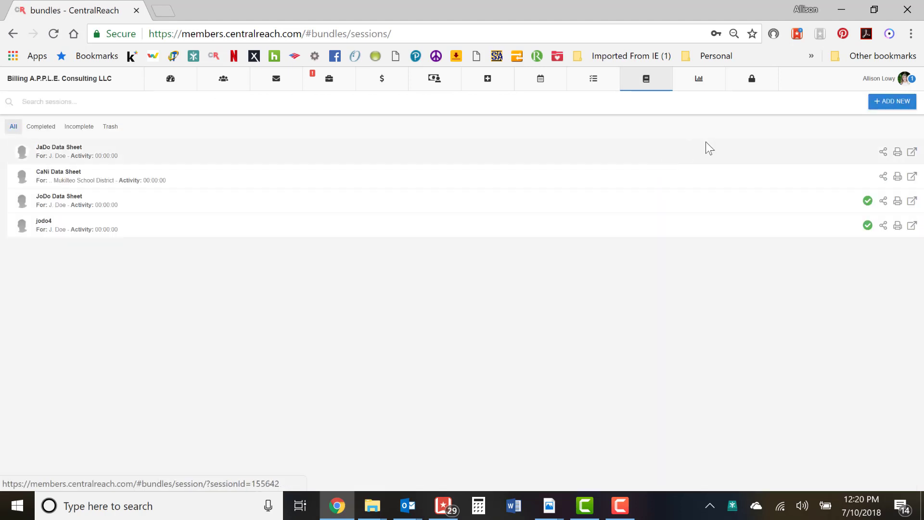
left_click(885, 106)
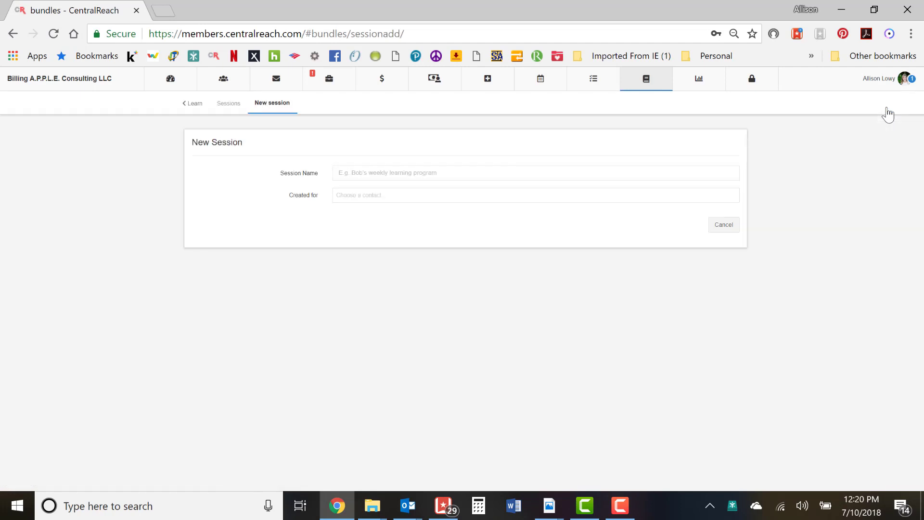
- Name the new session SaSa Data Sheet and choose the sample client as the contact it is created for
left_click(402, 175)
type("Sa")
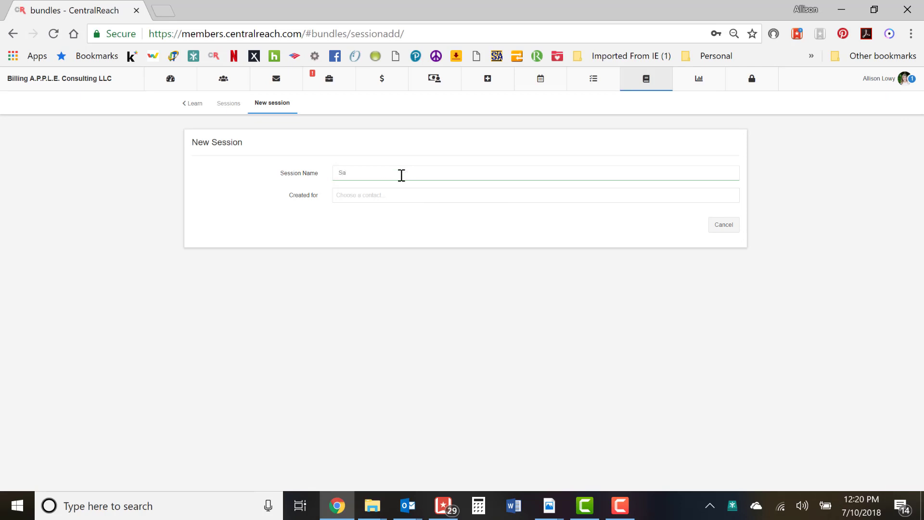
type("SA")
key("BackSpace")
type("a Data Sheet")
left_click(374, 197)
type("sal")
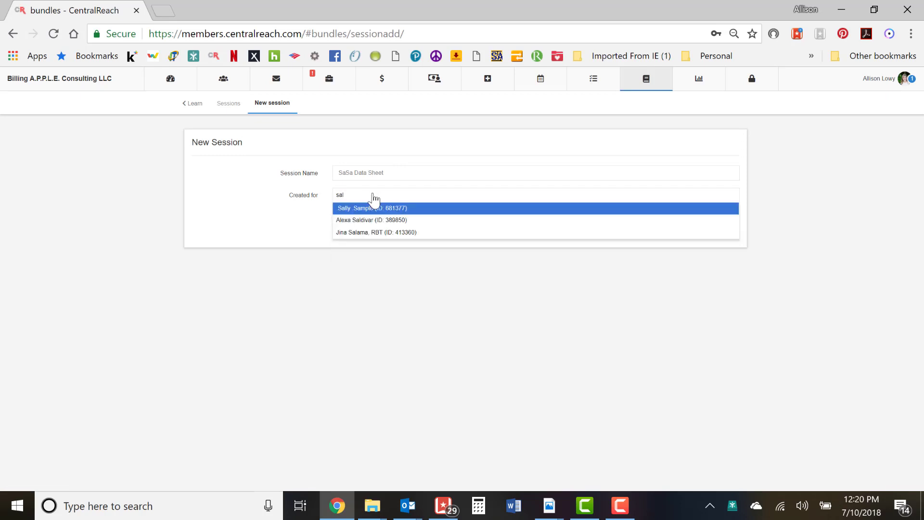
left_click(377, 210)
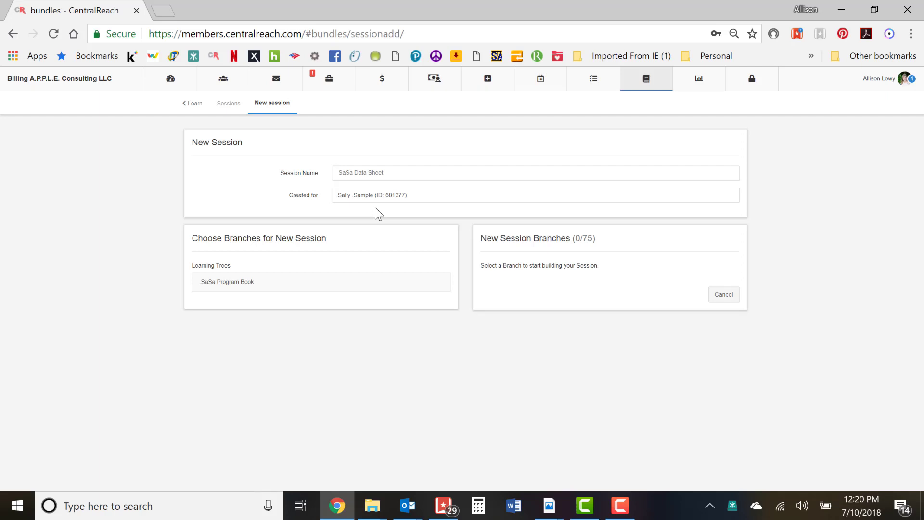
- List the branches of the .SaSa Program Book learning tree and limit them to the Data type
left_click(337, 284)
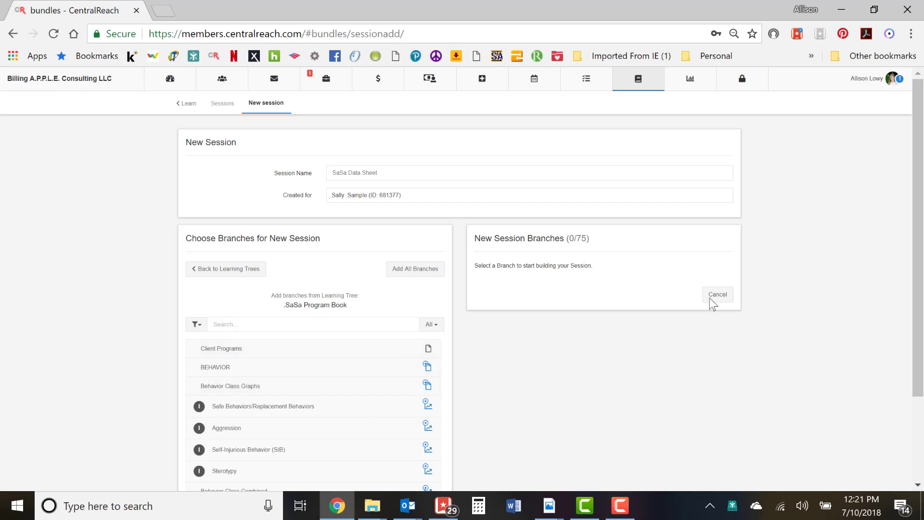
left_click_drag(920, 260, 921, 335)
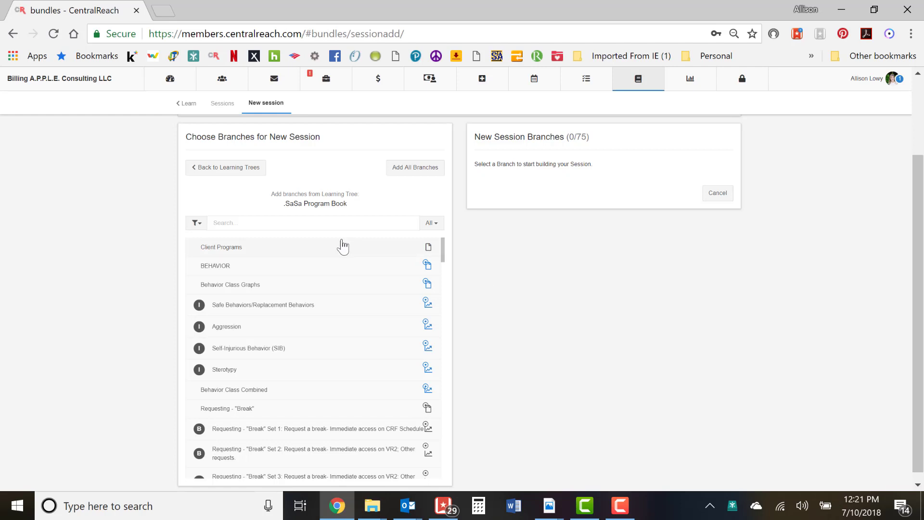
left_click(202, 226)
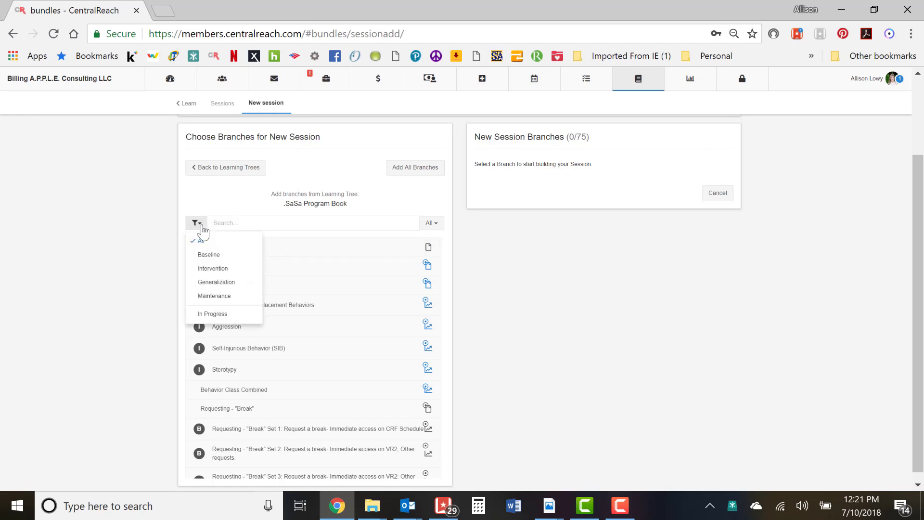
left_click(438, 230)
left_click(437, 230)
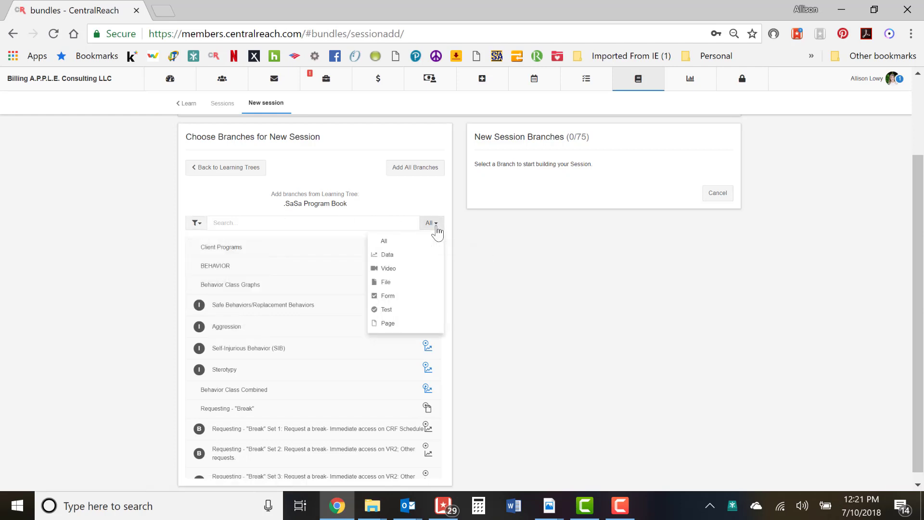
left_click(424, 259)
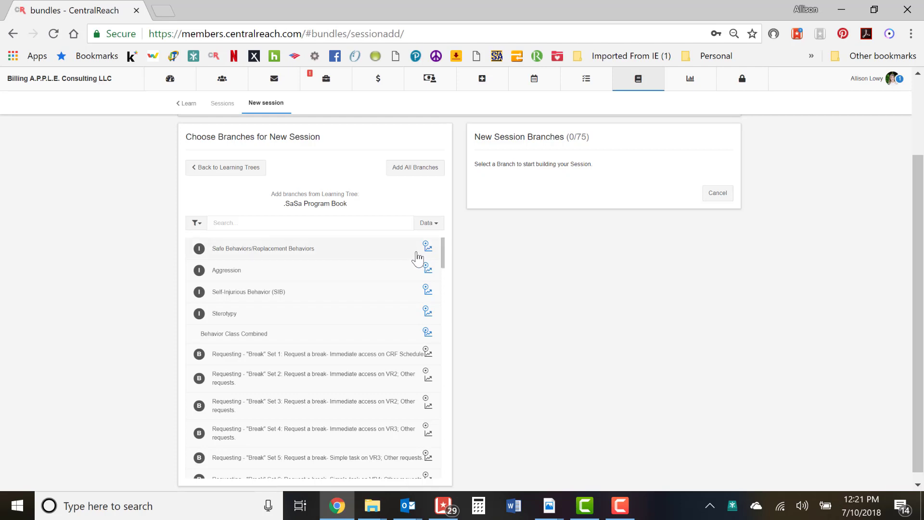
- Add the Safe Behaviors/Replacement Behaviors branch to the new session and create the session
left_click(414, 256)
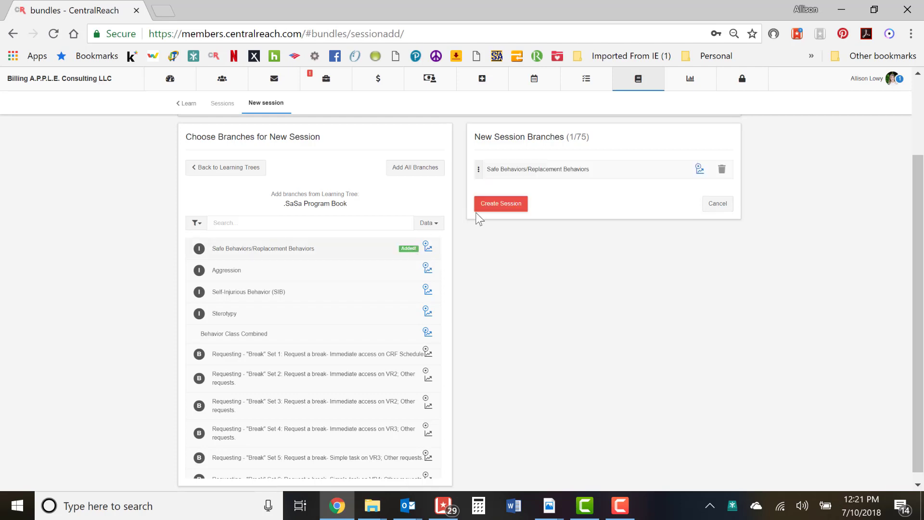
left_click(495, 208)
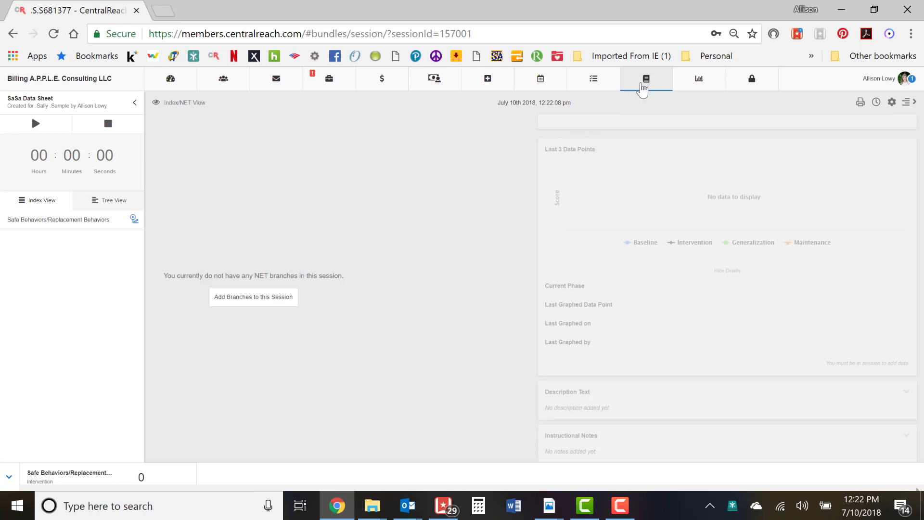
- Go to the client learning trees and open the .SaSa Program Book
left_click(647, 88)
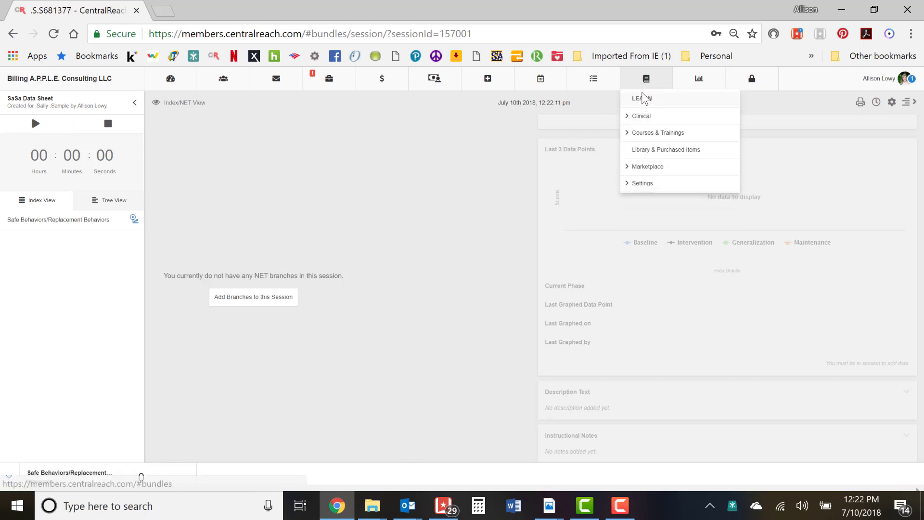
left_click(644, 99)
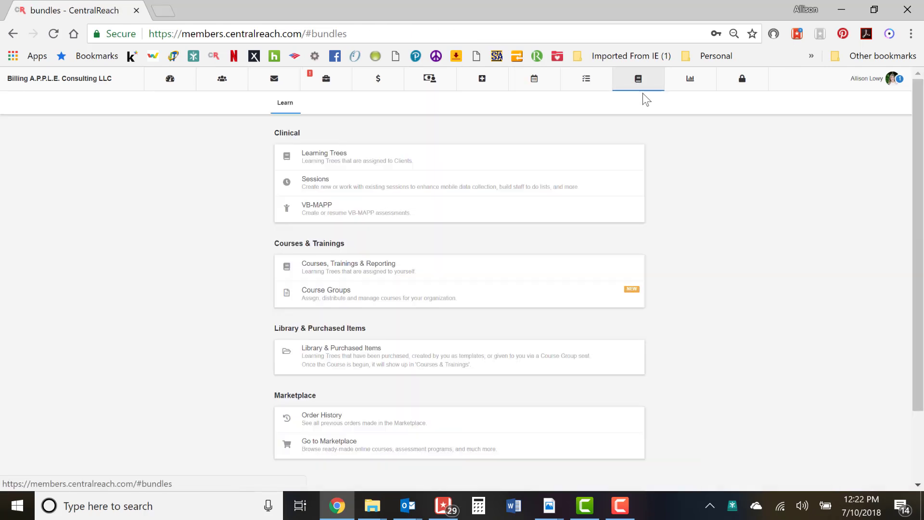
left_click(580, 159)
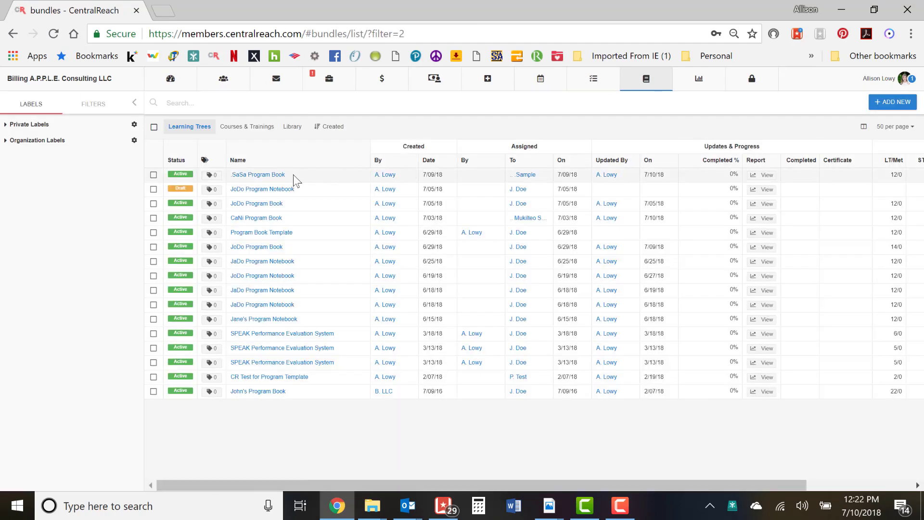
left_click(278, 177)
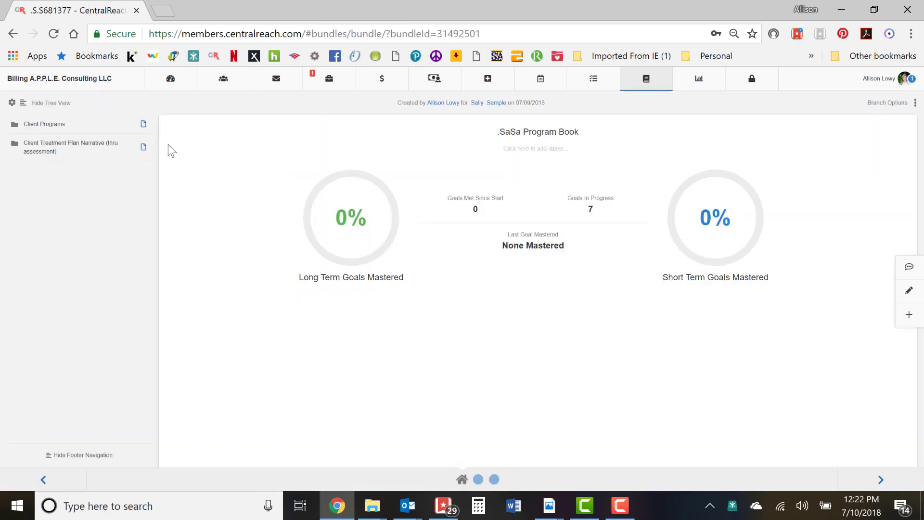
- Open the short term goal Answering "Wh" Questions about Pictures under Client Programs, SOCIAL COMMUNICATION
left_click(122, 126)
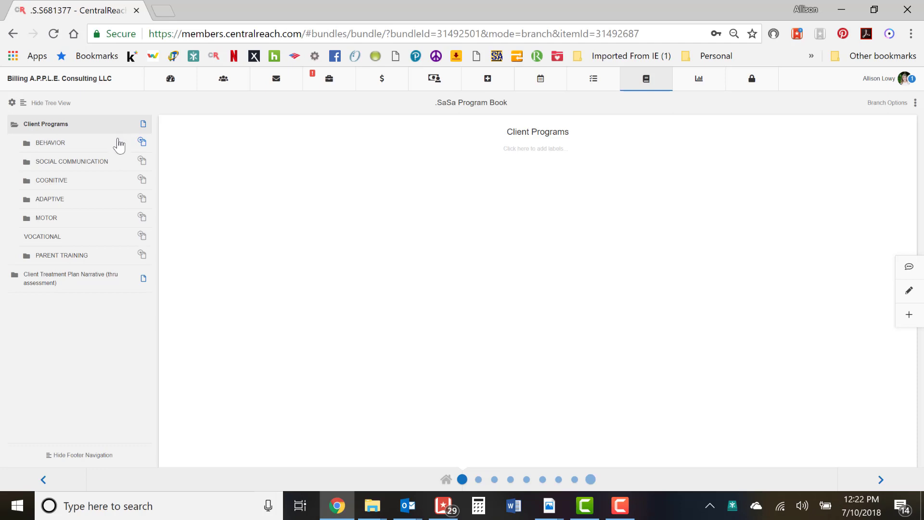
left_click(124, 166)
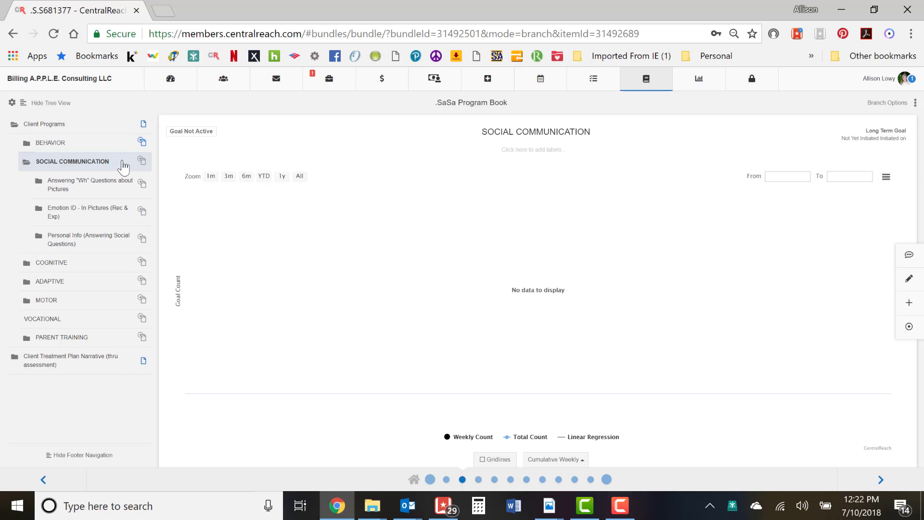
left_click(127, 192)
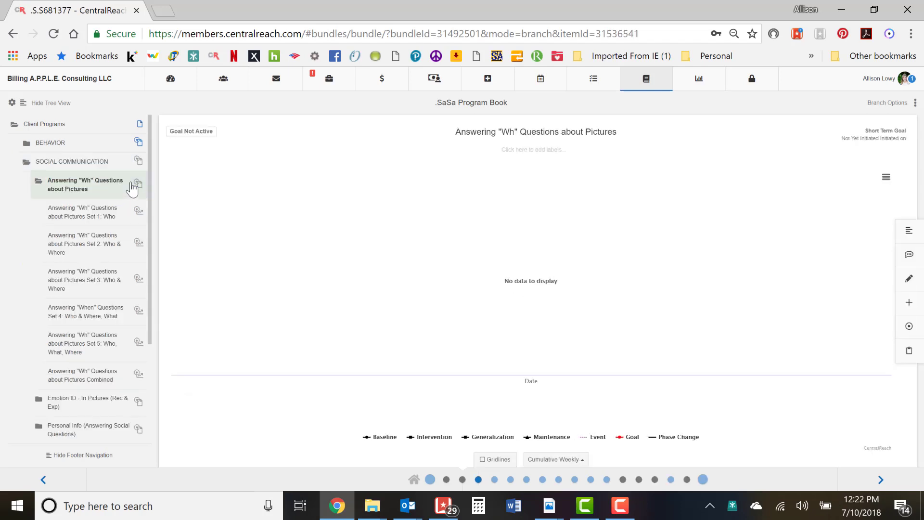
left_click_drag(865, 131, 910, 133)
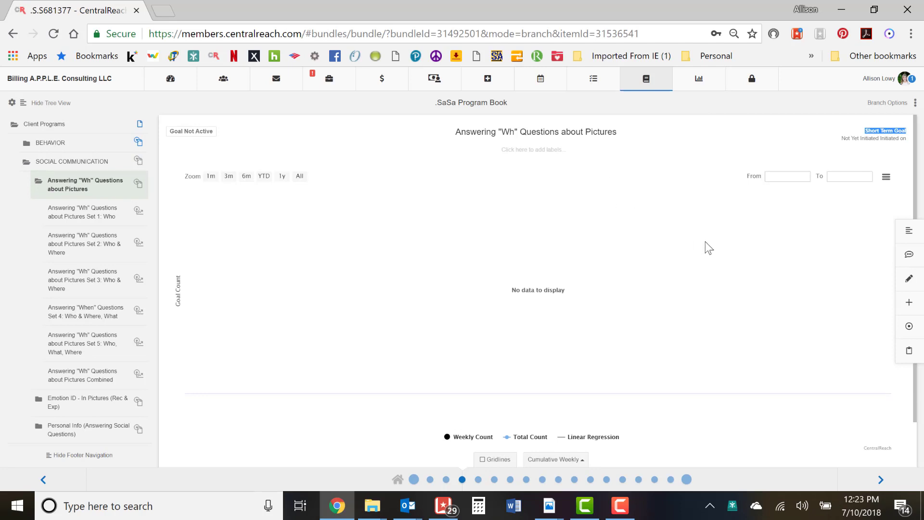
- Edit the "Wh" questions goal, choosing SaSa Data Sheet as the auto-progression session and toggling removal of met targets
left_click(909, 283)
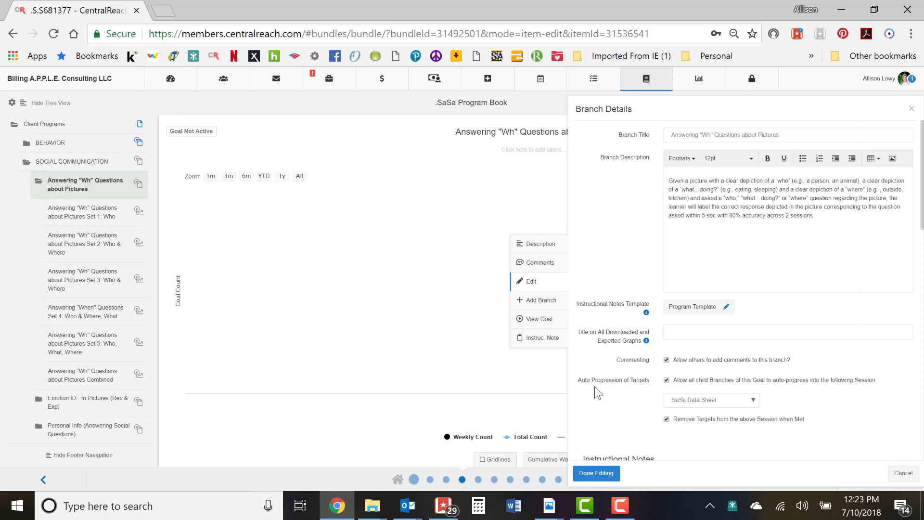
left_click_drag(578, 381, 654, 386)
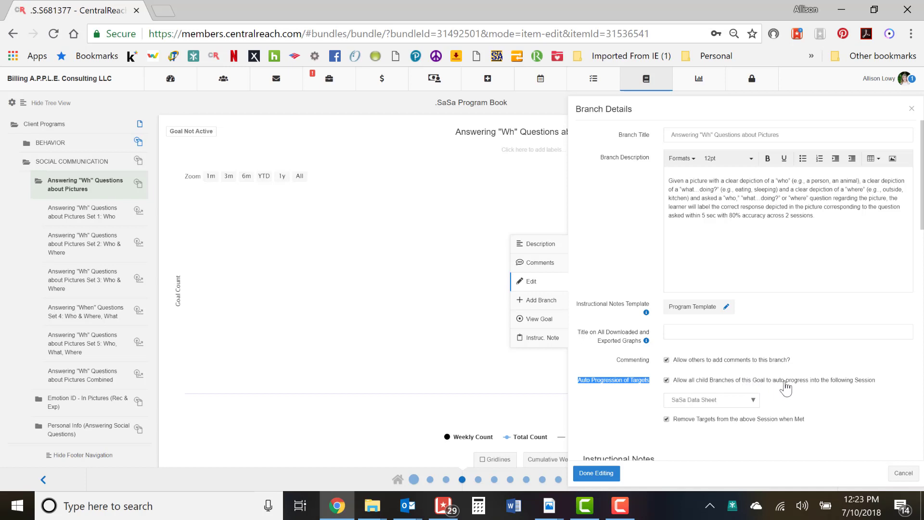
left_click(752, 402)
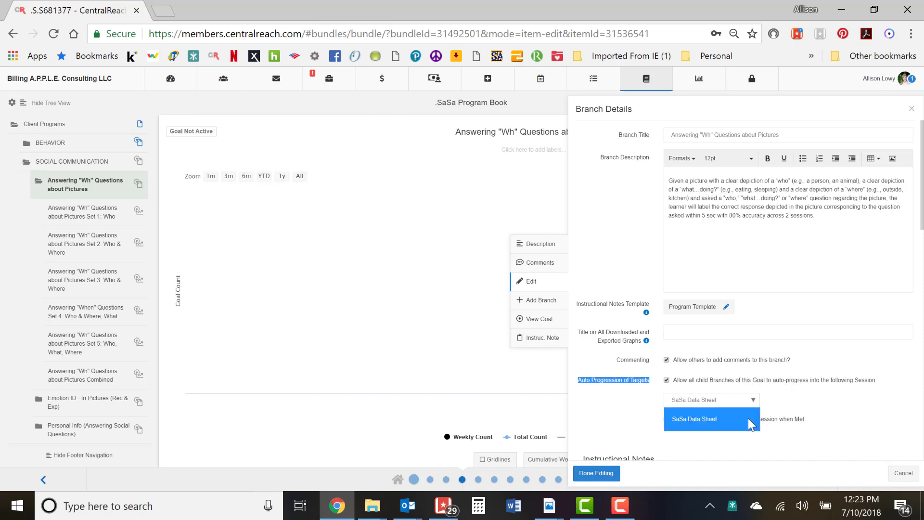
left_click(748, 420)
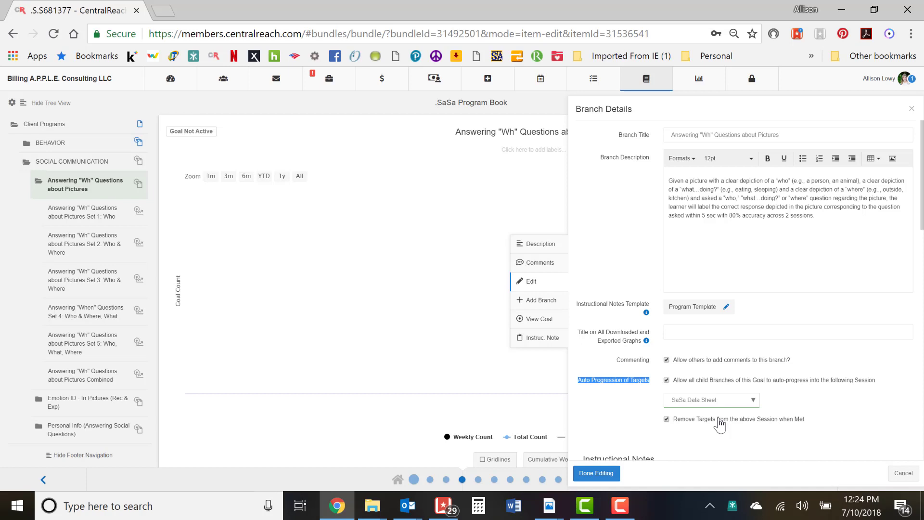
left_click(720, 421)
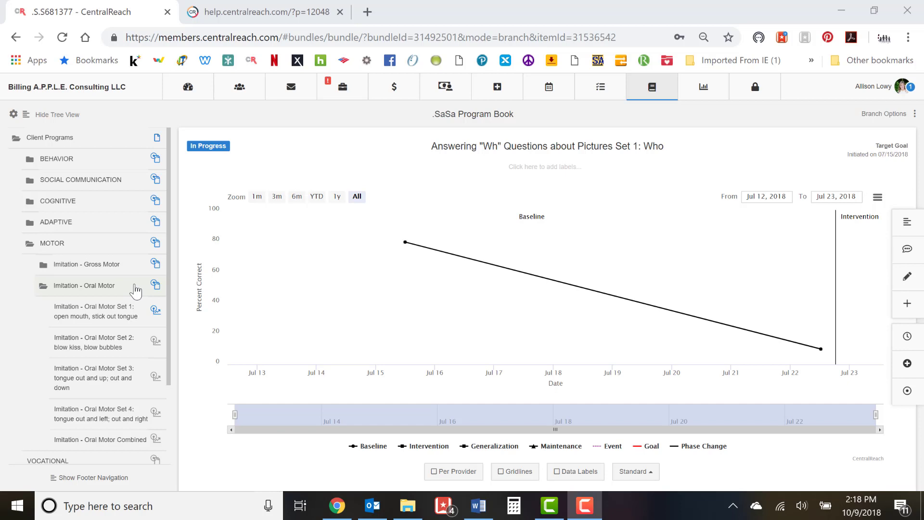
- Allow all child branches of the Imitation - Oral Motor goal to auto-progress into the SaSa Data Sheet session and save the edit
left_click(136, 291)
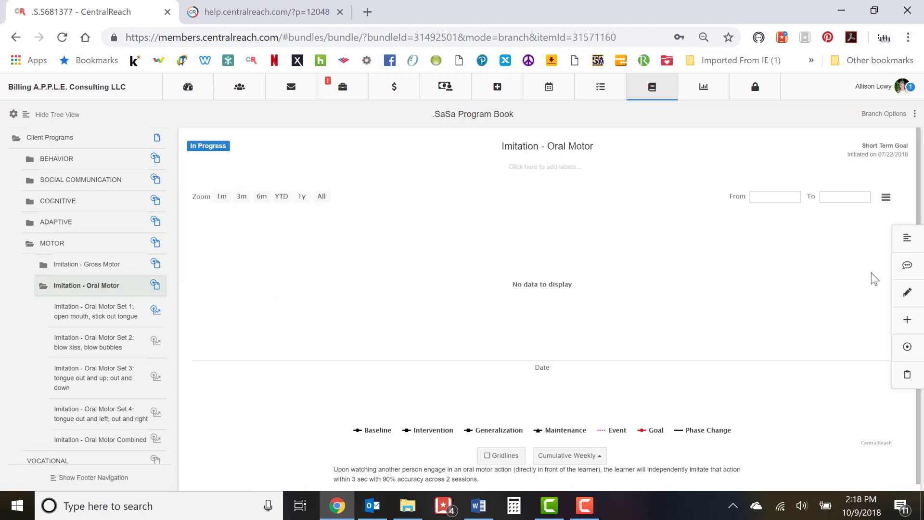
left_click(907, 293)
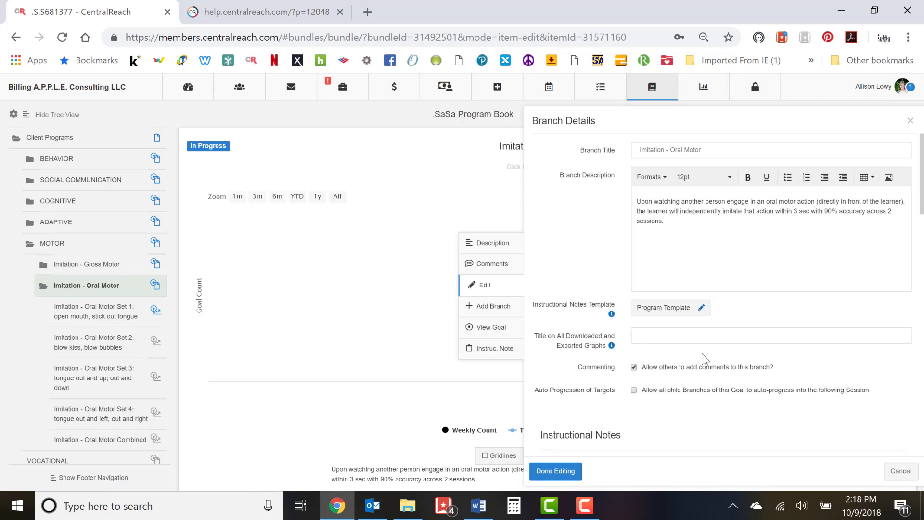
left_click_drag(617, 395, 536, 391)
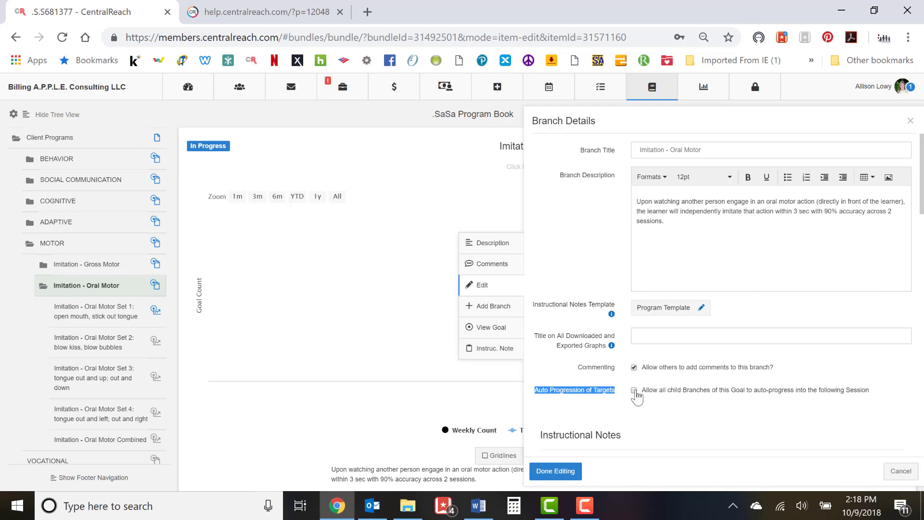
left_click(634, 390)
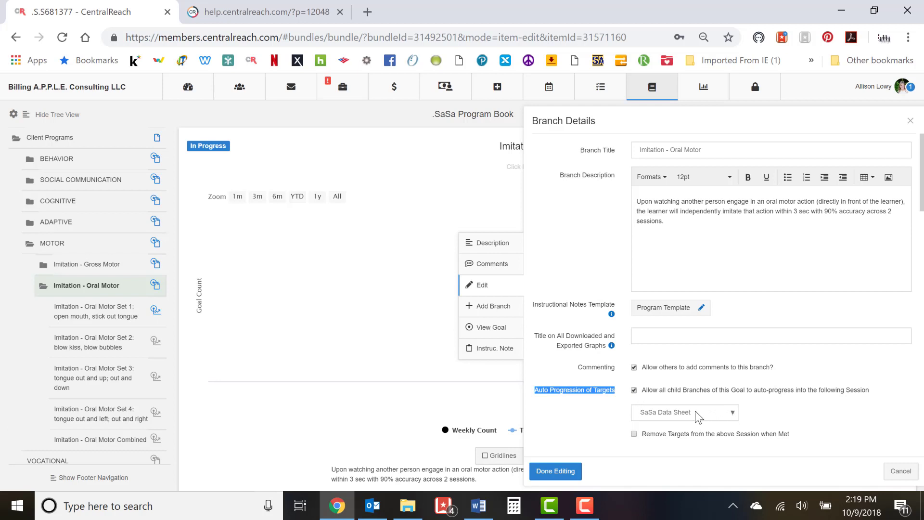
left_click(732, 415)
left_click(732, 431)
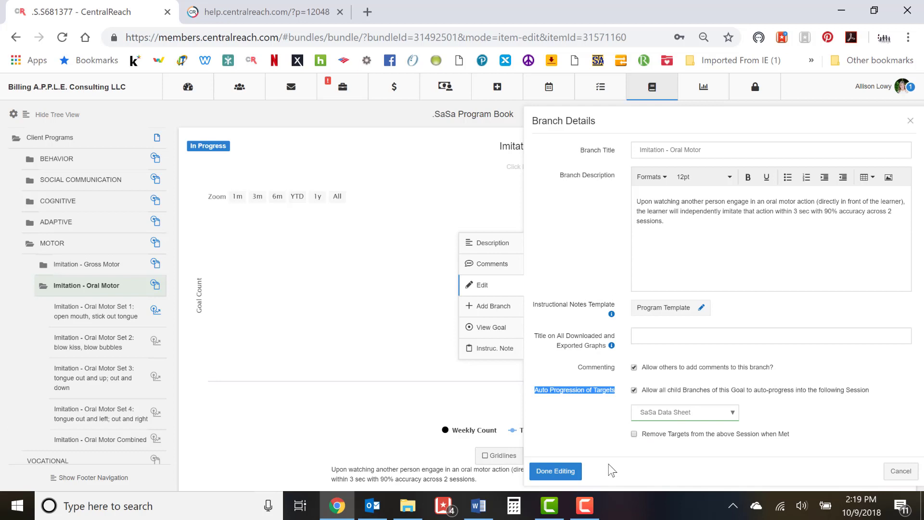
left_click(569, 474)
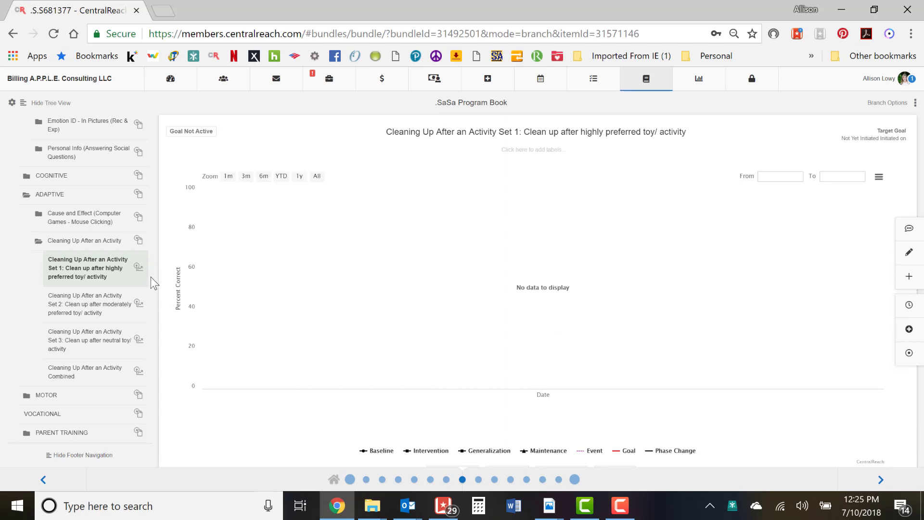
- Open the Behavior Class Graphs goal under BEHAVIOR in the program book tree
scroll(152, 283, "up", 1)
left_click_drag(151, 277, 149, 139)
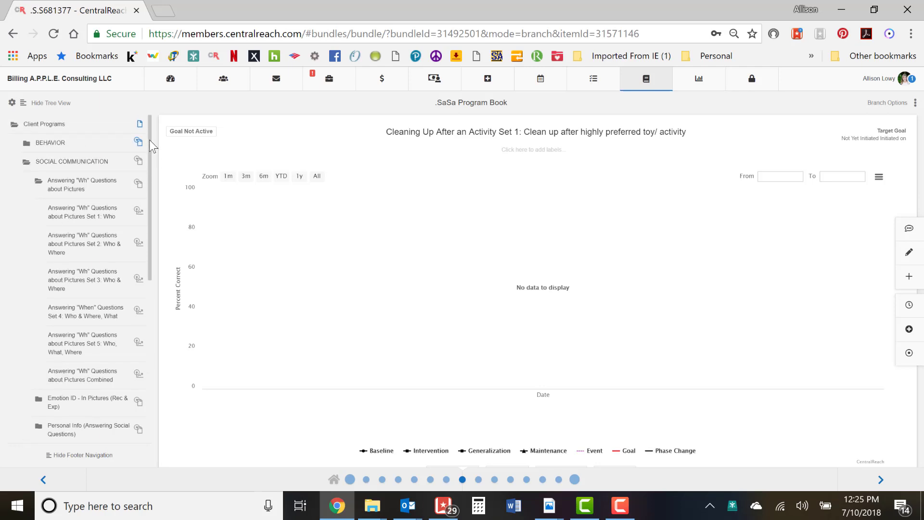
left_click(125, 144)
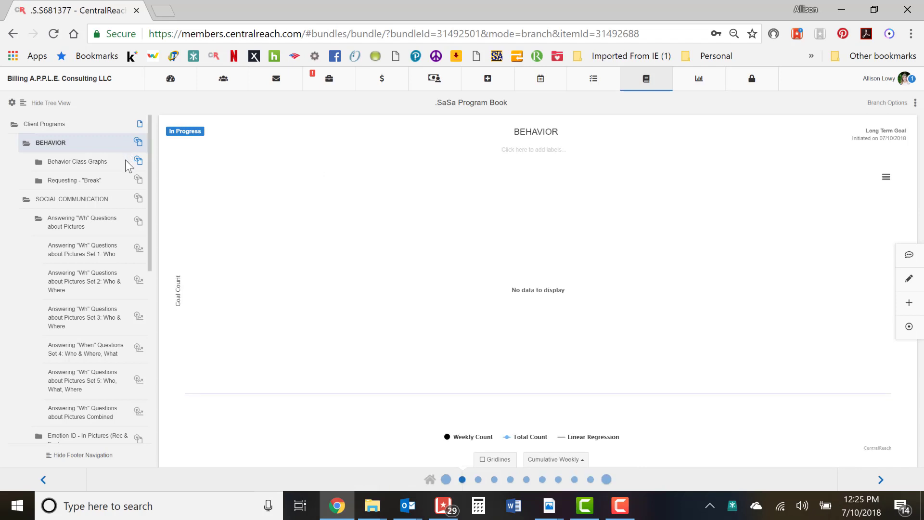
left_click(127, 164)
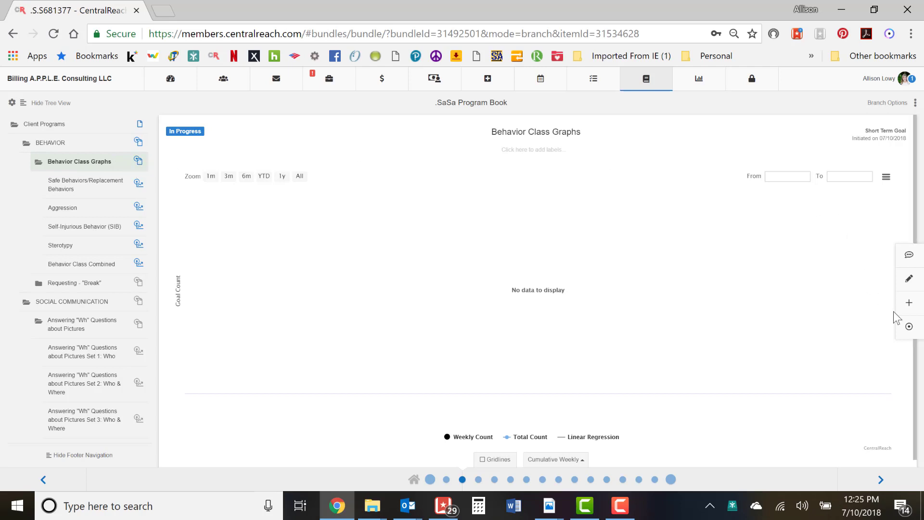
- Apply the Behavior Class Graphs goal's responsibility, In Progress status and initiated date to all its child goals
left_click(910, 326)
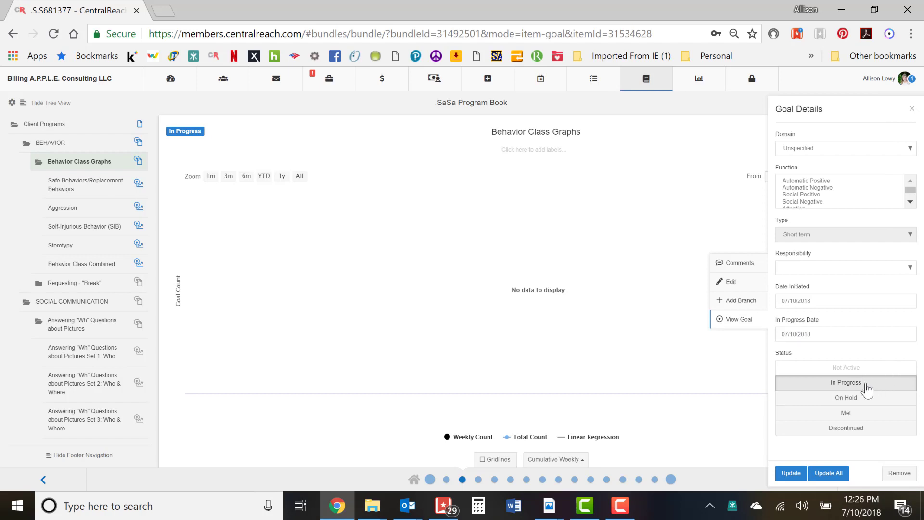
left_click(829, 473)
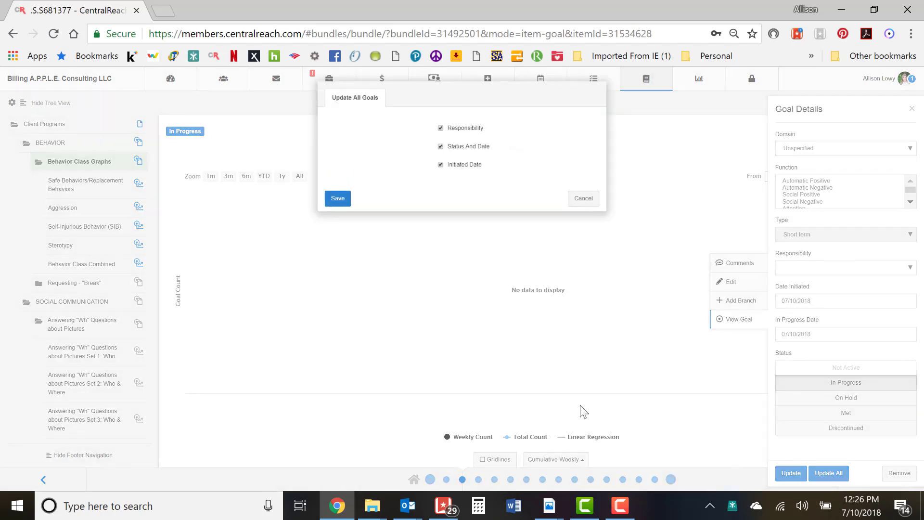
left_click(335, 199)
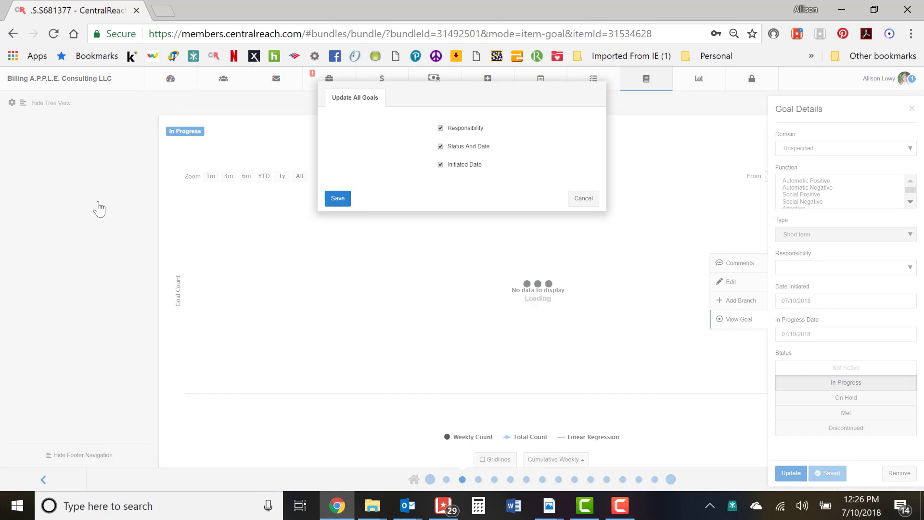
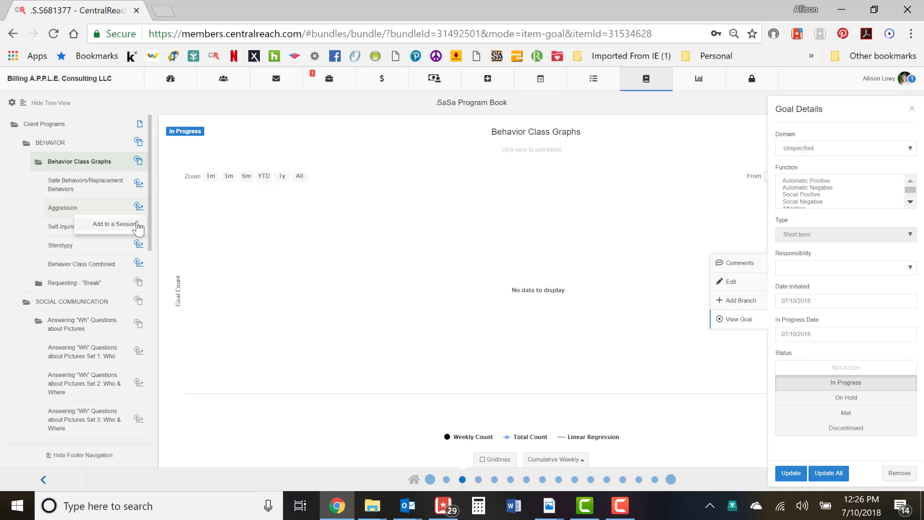
- Add the Aggression and Self-Injurious Behavior (SIB) branches to the SaSa Data Sheet session
left_click(138, 226)
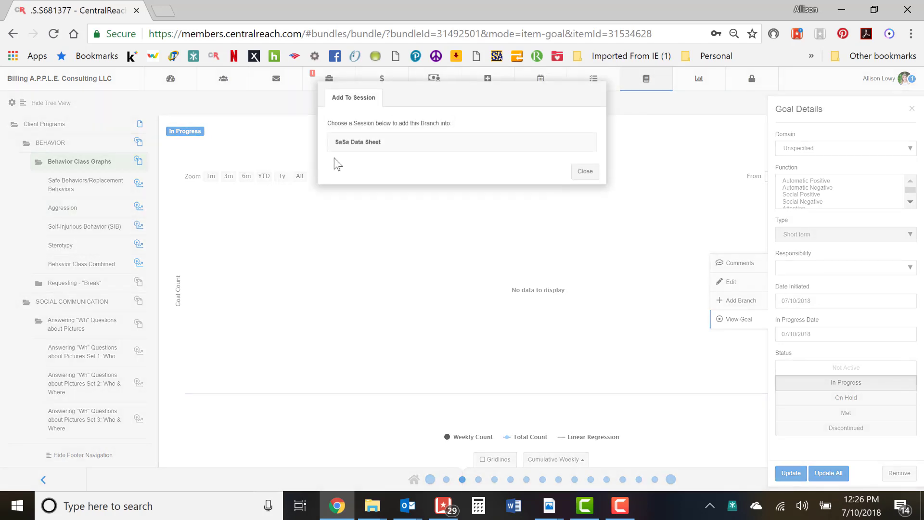
left_click(359, 142)
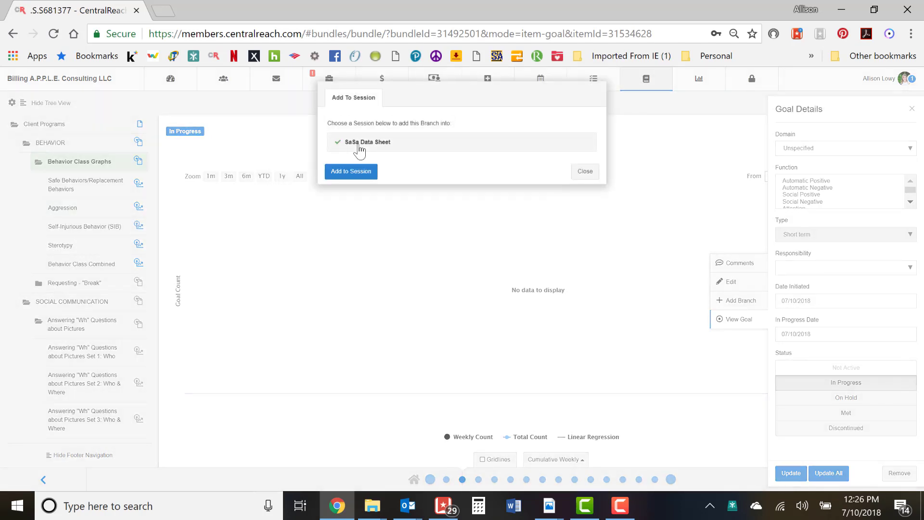
left_click(346, 172)
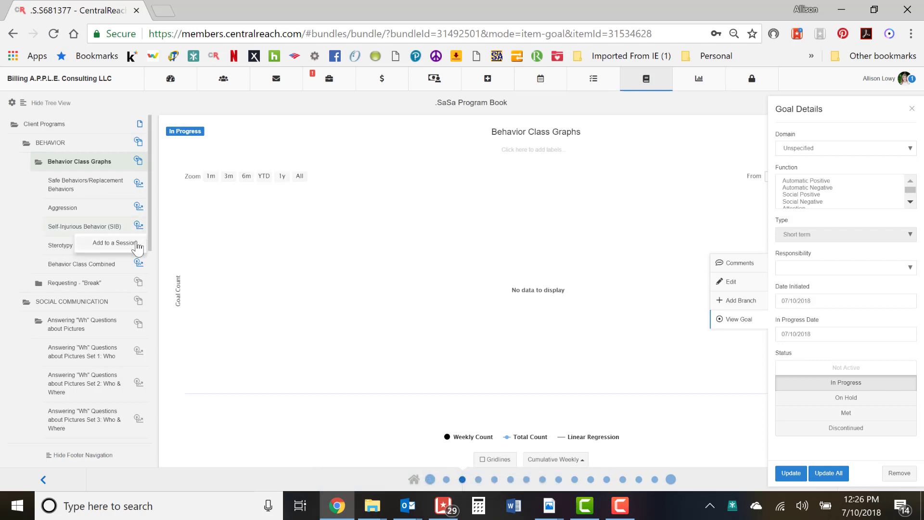
left_click(138, 246)
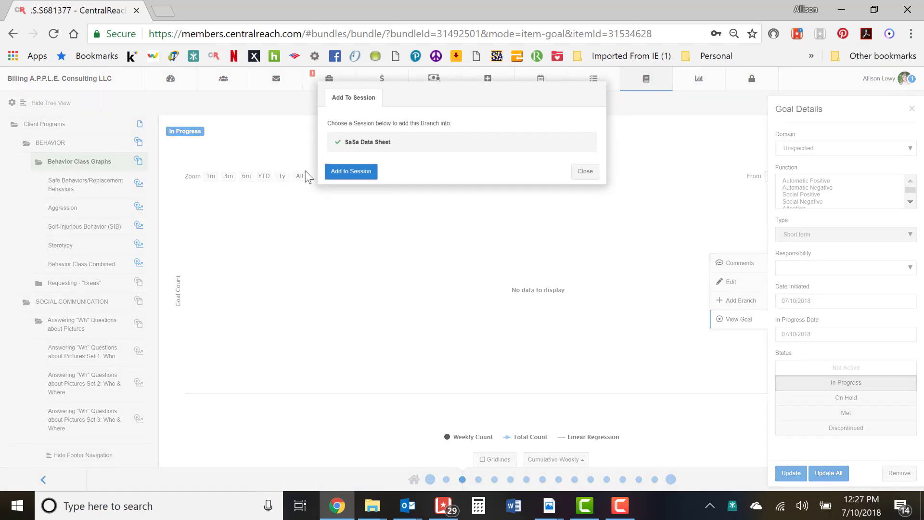
left_click(336, 173)
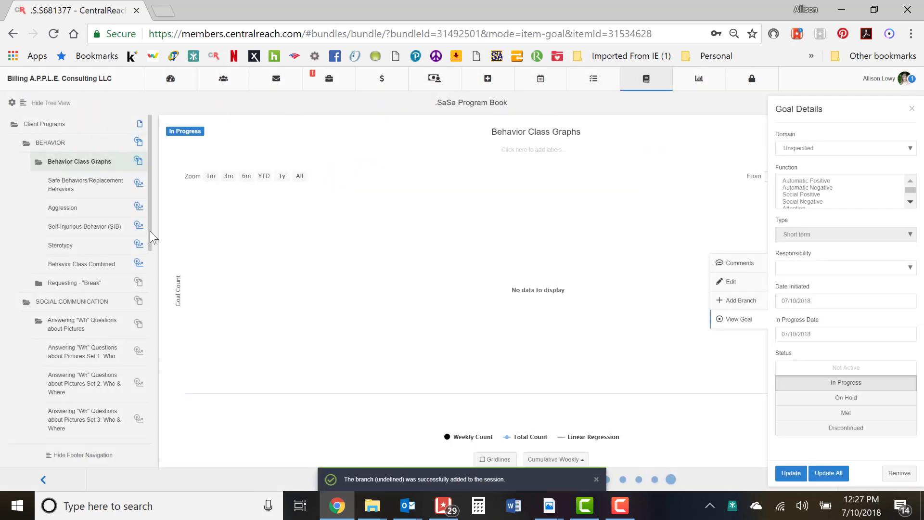
- Add the target Answering "Wh" Questions about Pictures Set 1: Who to the SaSa Data Sheet session
left_click_drag(149, 234, 151, 271)
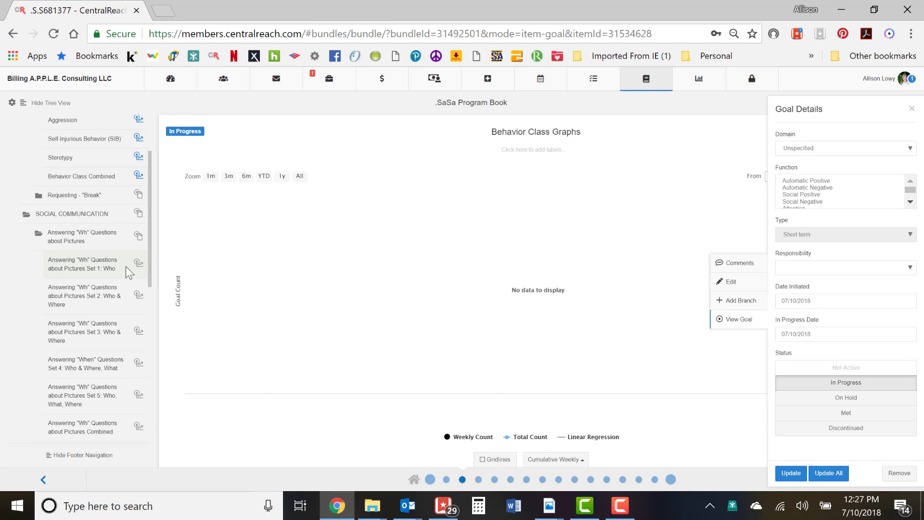
left_click(127, 273)
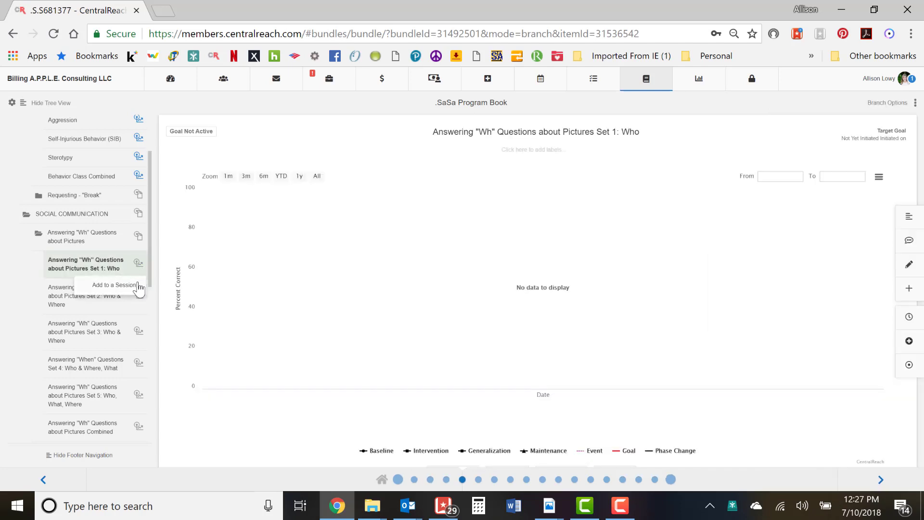
left_click(138, 289)
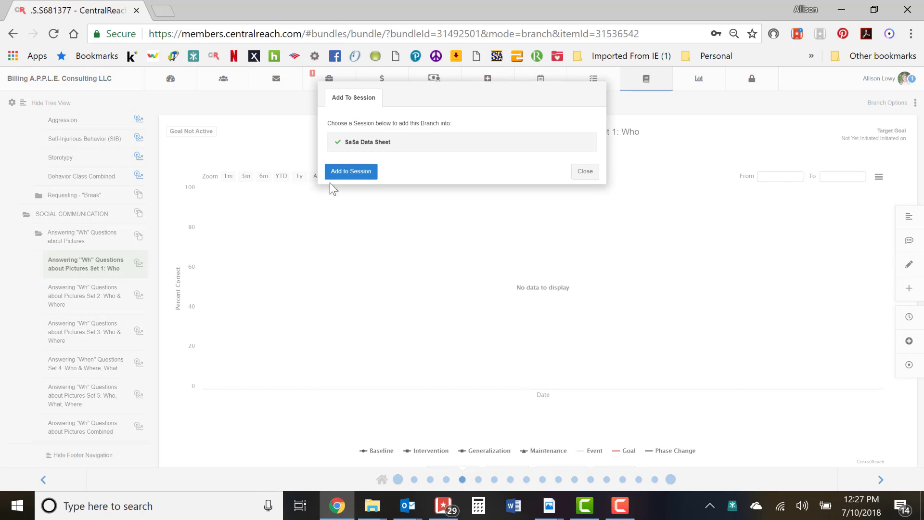
left_click(352, 175)
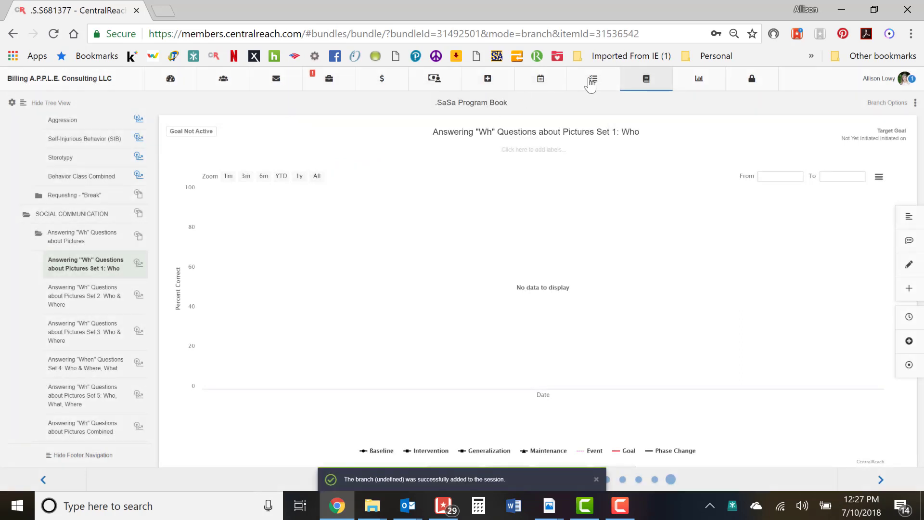
- Go to the clinical sessions list and open the SaSa Data Sheet session
left_click(647, 86)
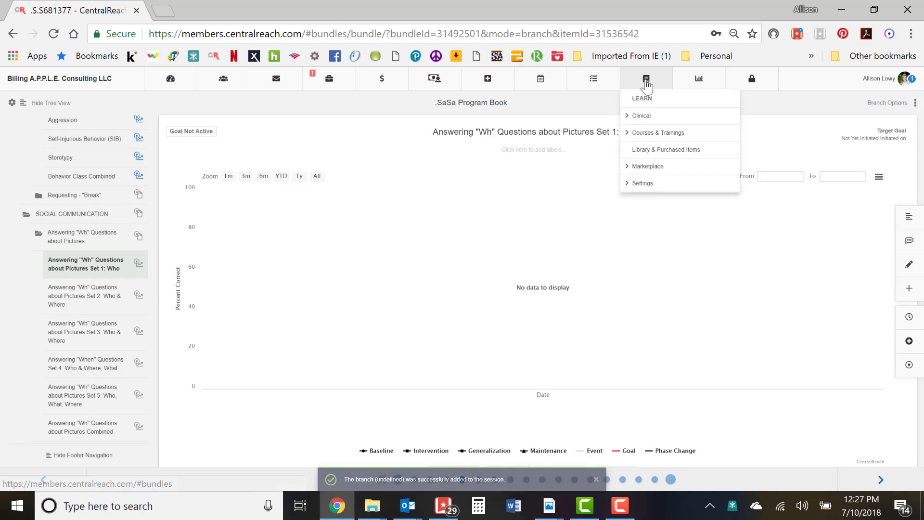
left_click(657, 118)
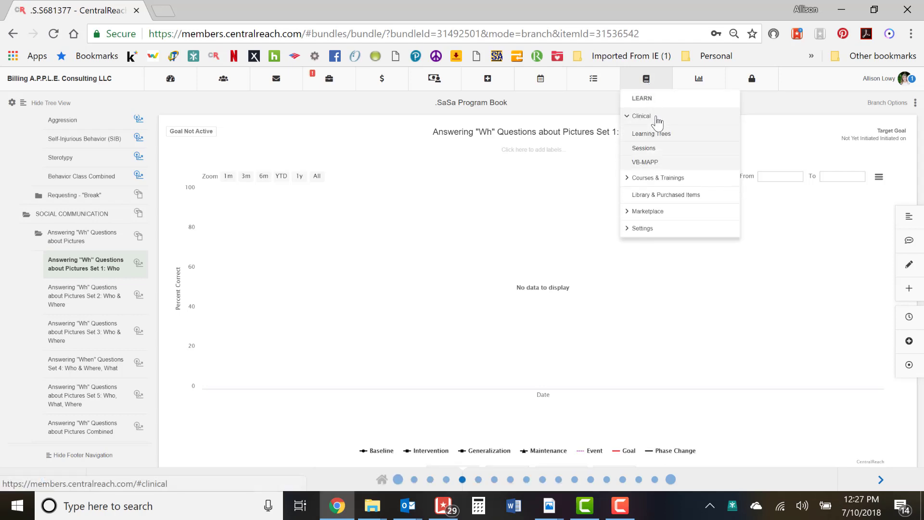
left_click(658, 150)
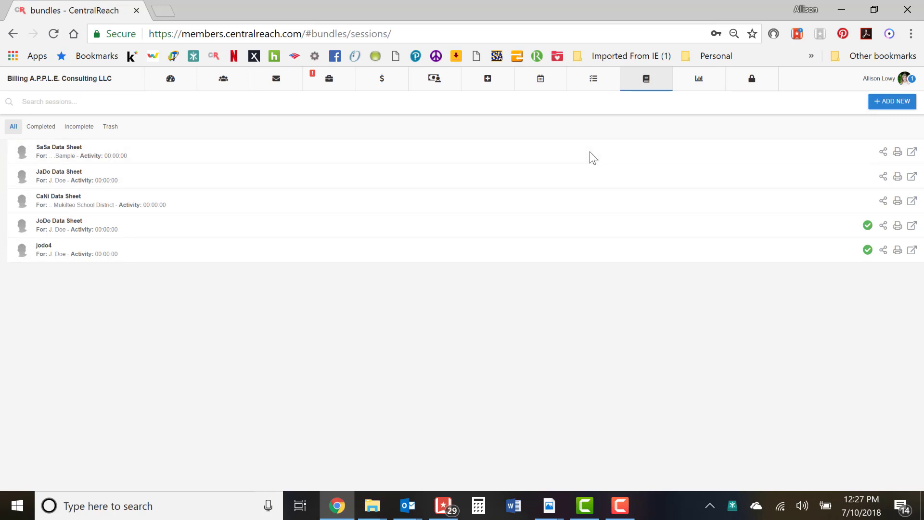
left_click(84, 152)
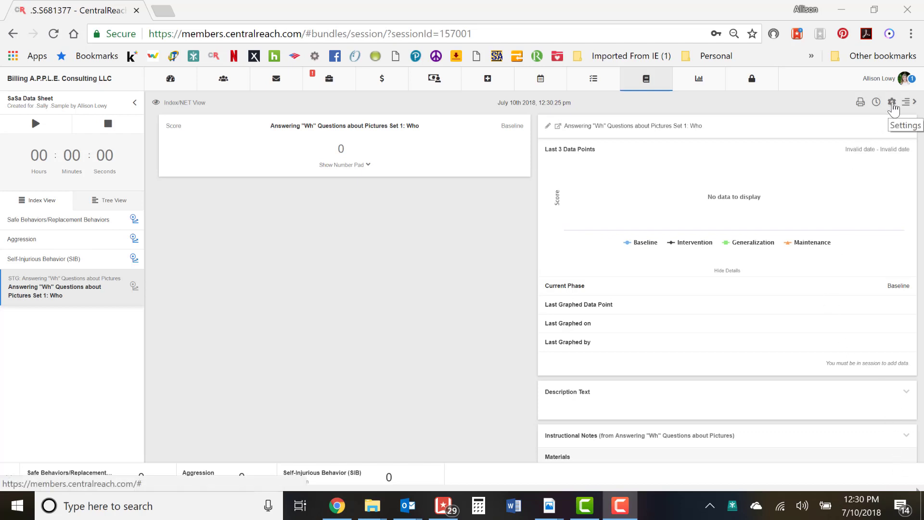
- Open the session's branch editing options, choose SaSa Program Book as the learning tree and filter its branches to Data
left_click(892, 102)
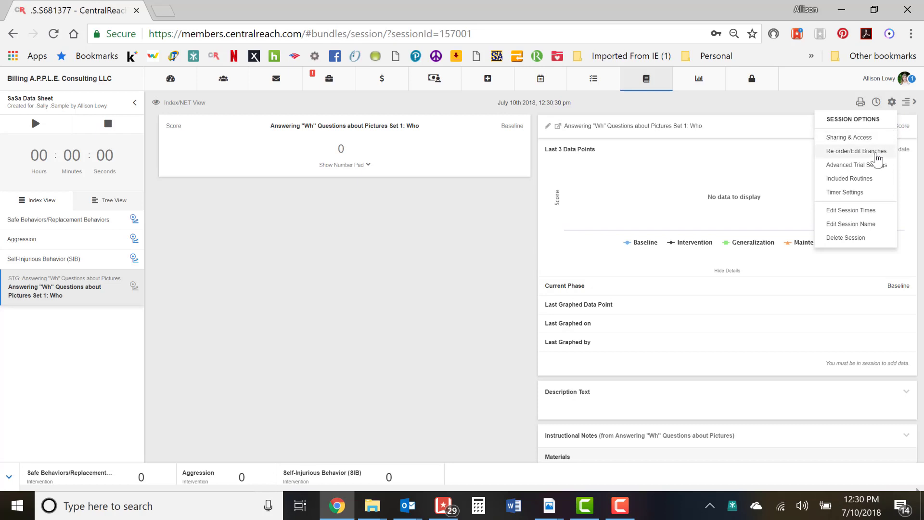
left_click(878, 155)
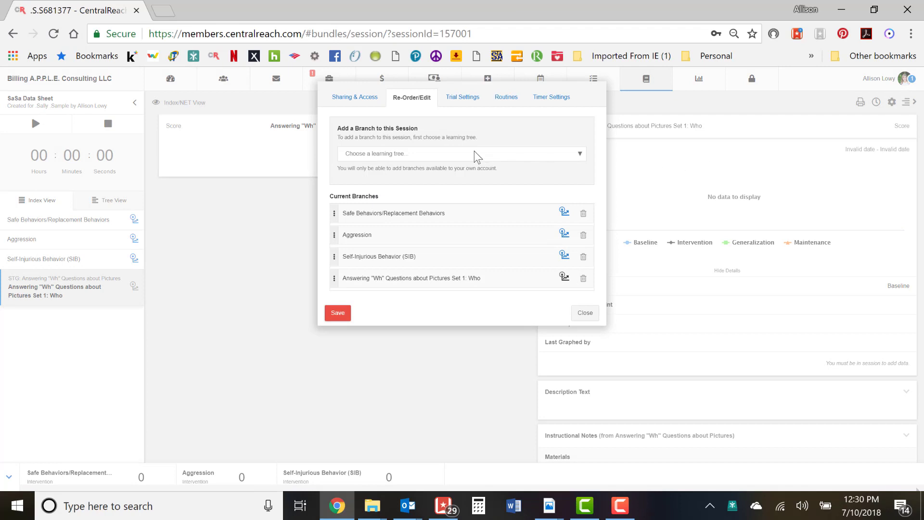
left_click(475, 154)
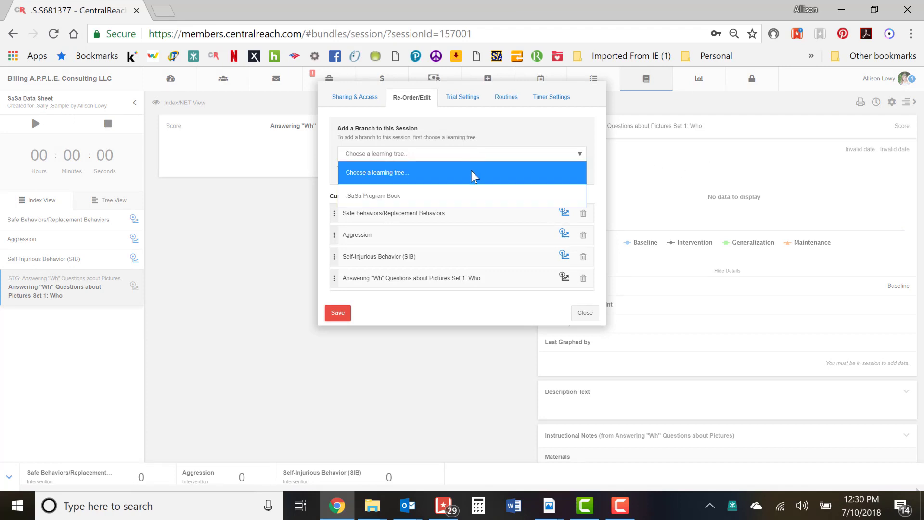
left_click(476, 196)
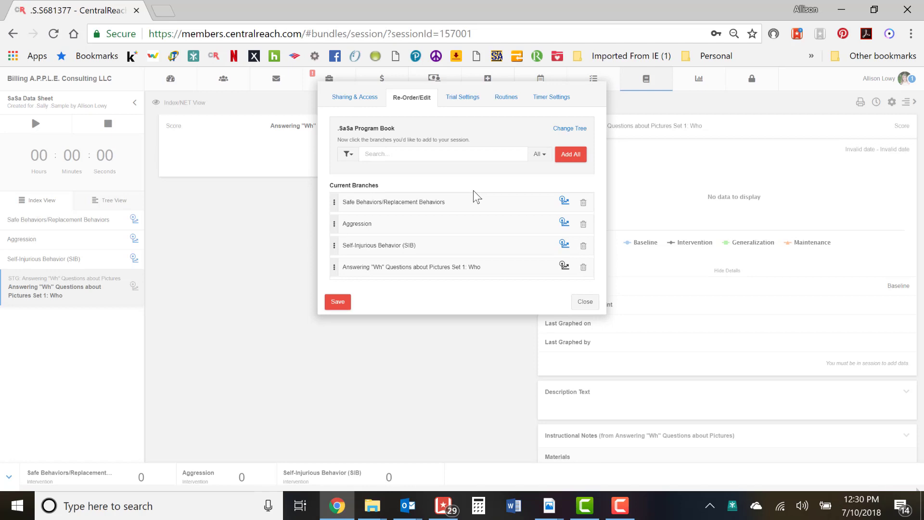
left_click(540, 155)
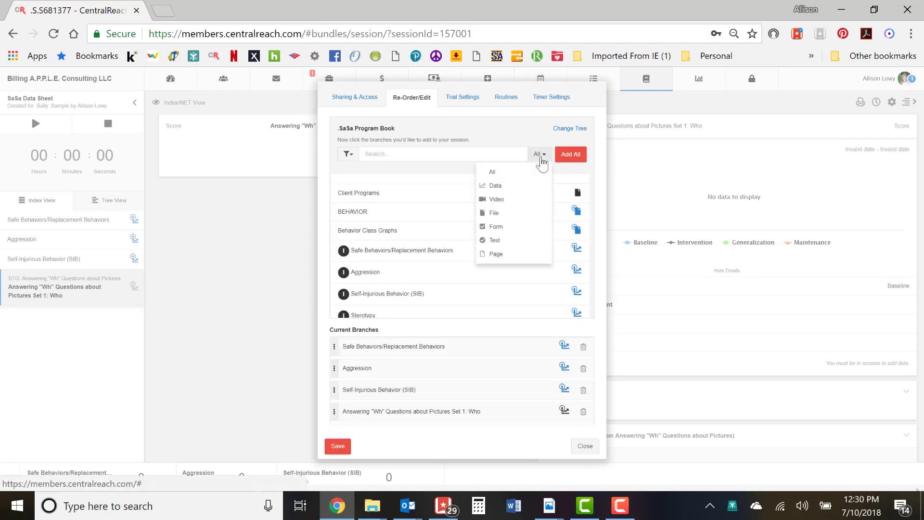
left_click(520, 192)
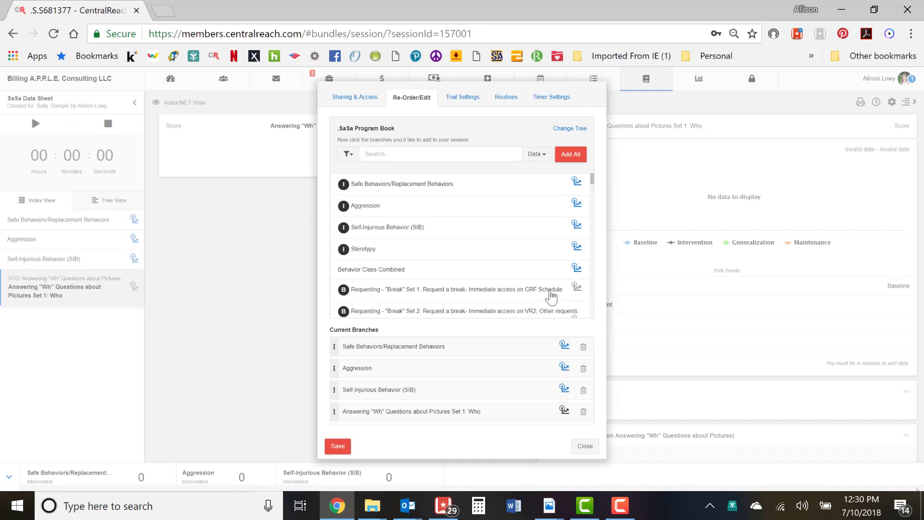
- Add Requesting - "Break" Set 1 and Emotion ID - In Pictures (Rec & Exp) Set 1 to the session and save
scroll(593, 188, "down", 1)
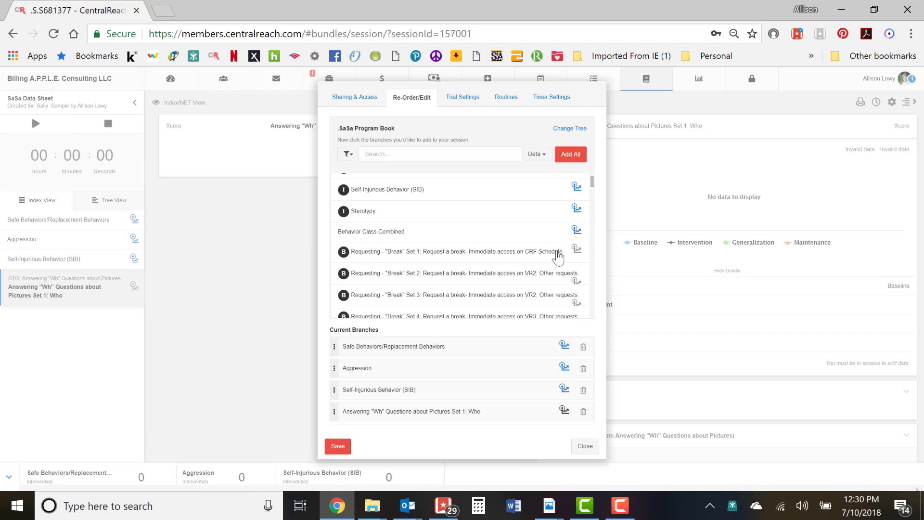
left_click(557, 252)
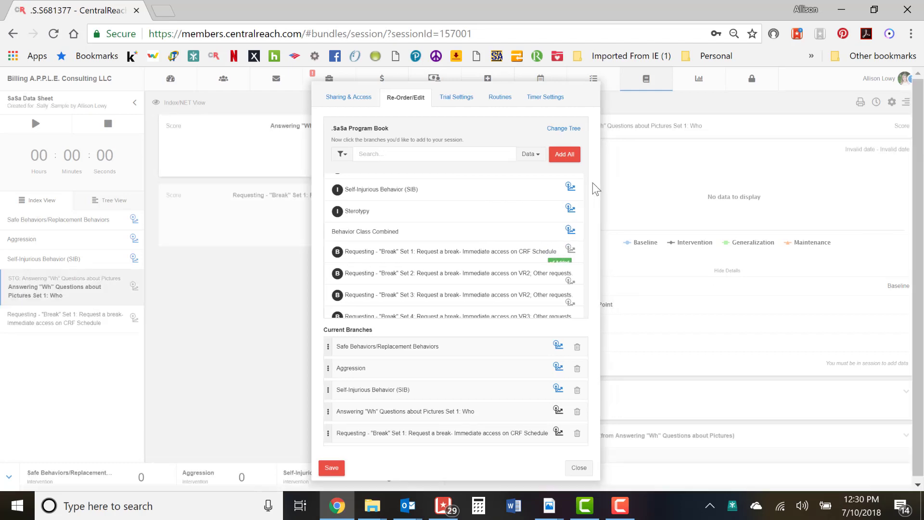
scroll(588, 197, "down", 1)
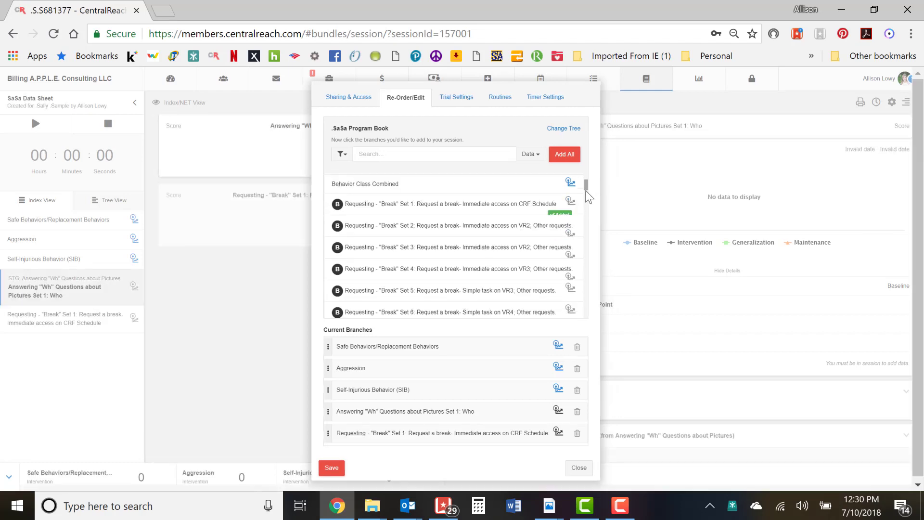
scroll(588, 197, "down", 5)
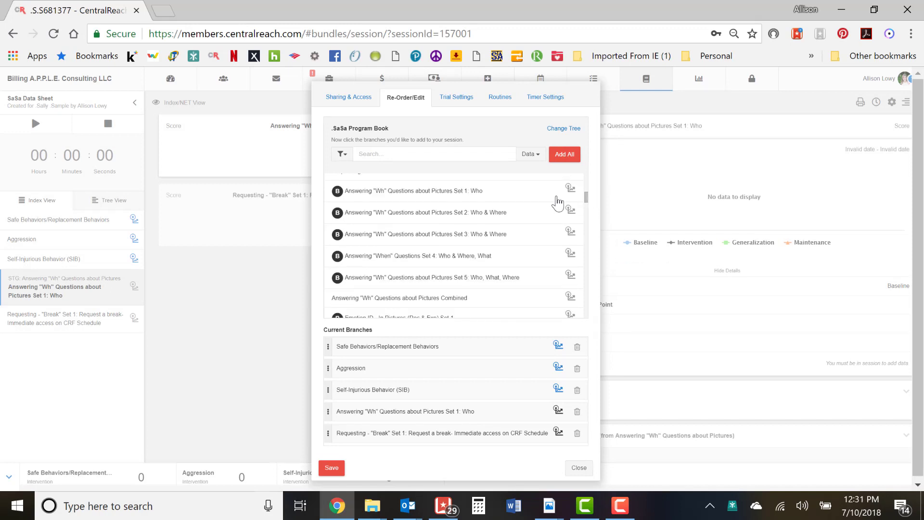
left_click(549, 197)
scroll(587, 206, "down", 3)
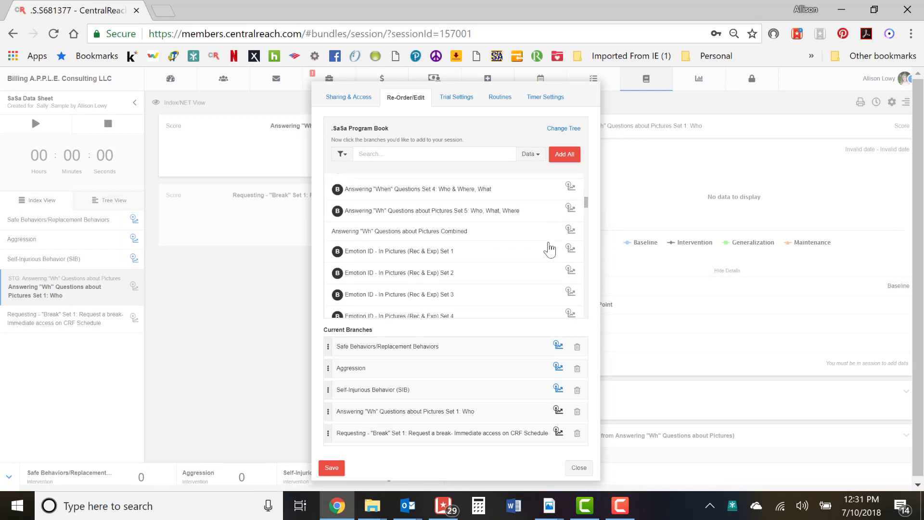
left_click(551, 250)
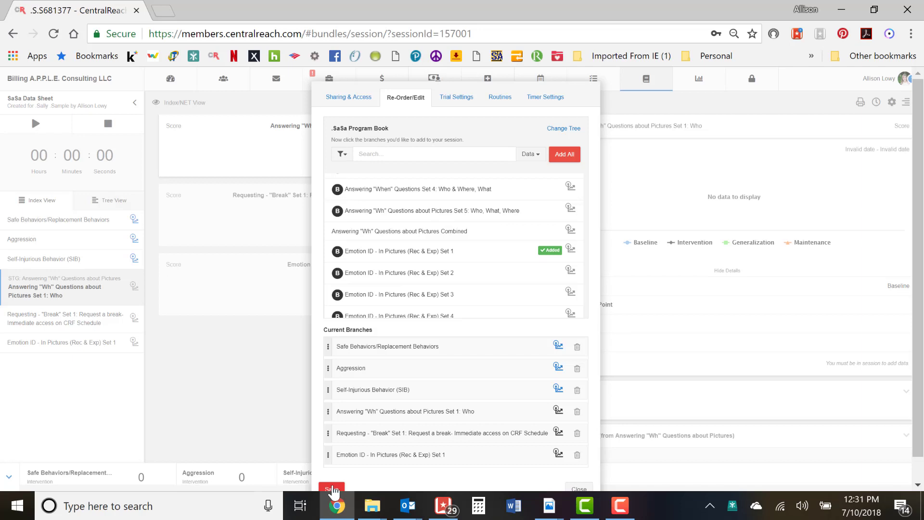
left_click(332, 488)
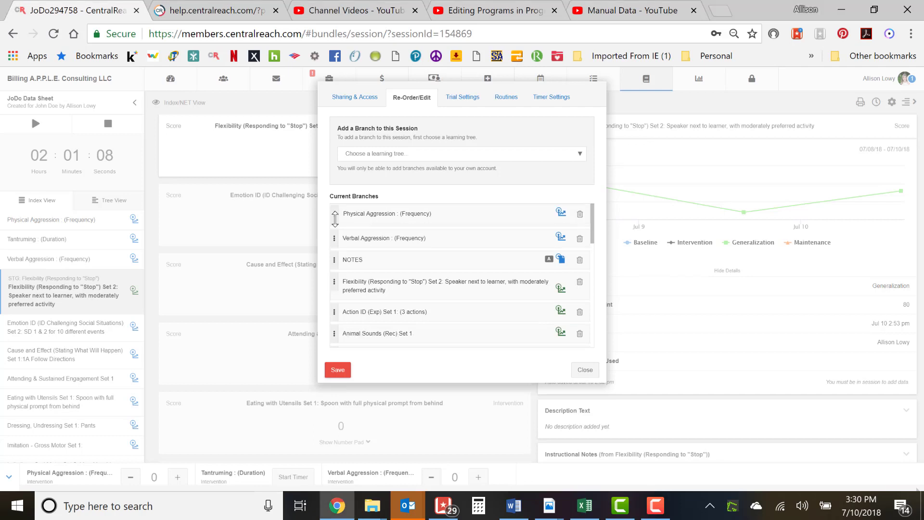
- In the JoDo Data Sheet session, move Physical Aggression (Frequency) below Verbal Aggression (Frequency) and delete the Tantruming (Duration) branch
left_click_drag(335, 215, 337, 248)
left_click_drag(339, 254, 339, 256)
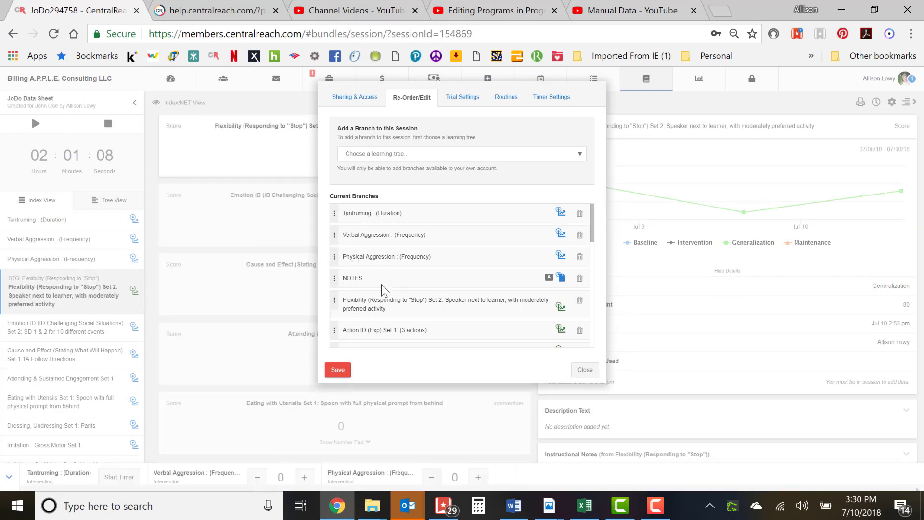
left_click(580, 217)
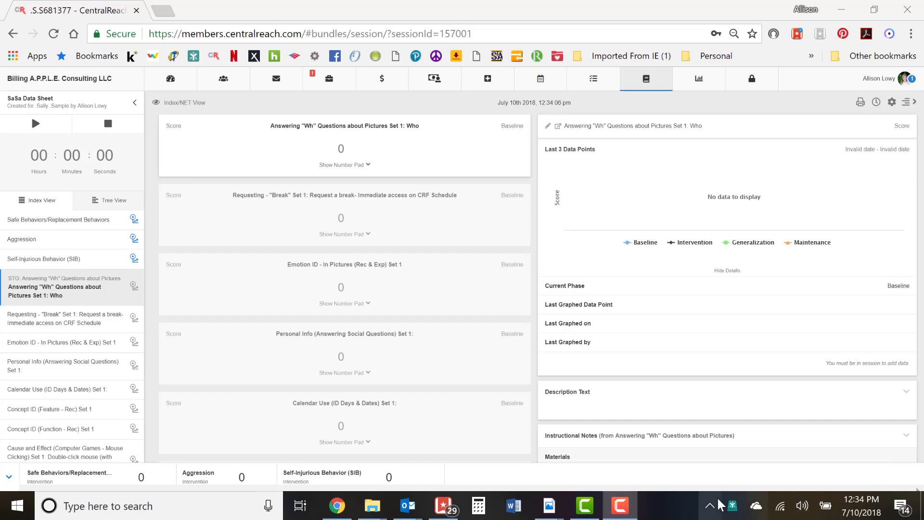
- Collapse the behavior tracking footer in the SaSa Data Sheet session and expand it again
left_click(557, 480)
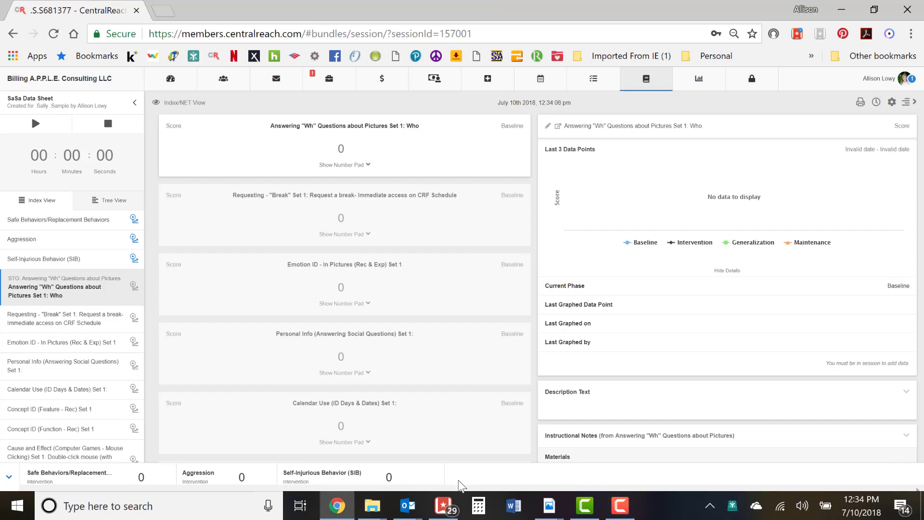
left_click(8, 477)
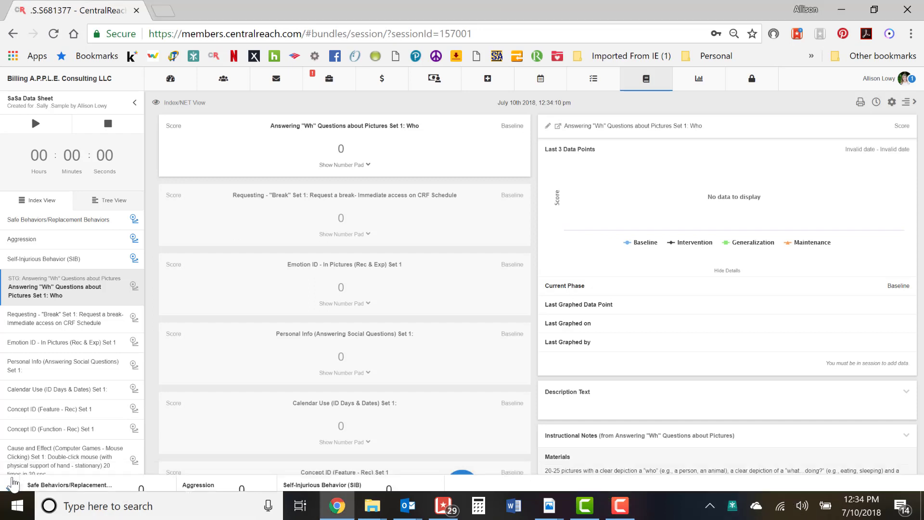
left_click(462, 477)
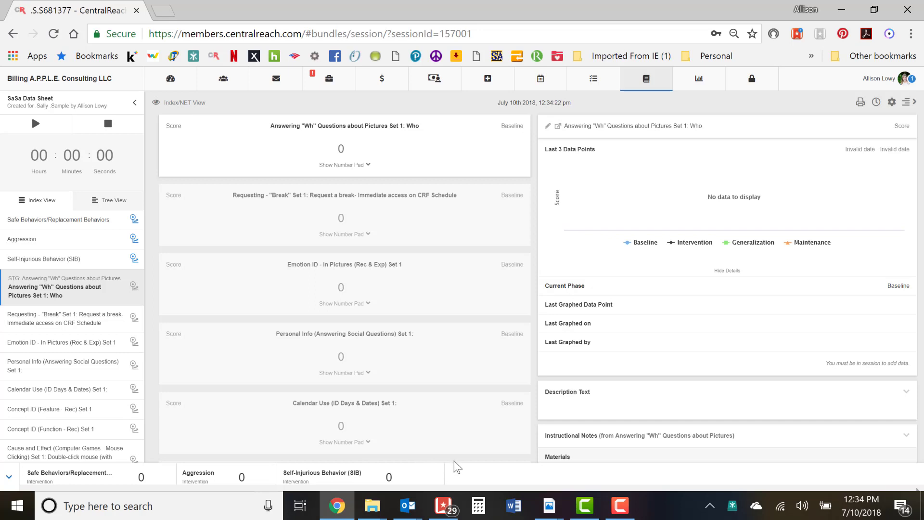
- Step through the session's goals from Answering "Wh" Questions about Pictures Set 1 down to Concept ID (Feature - Rec) Set 1
key("Down")
key("Down")
key("Down")
key("Down")
key("Down")
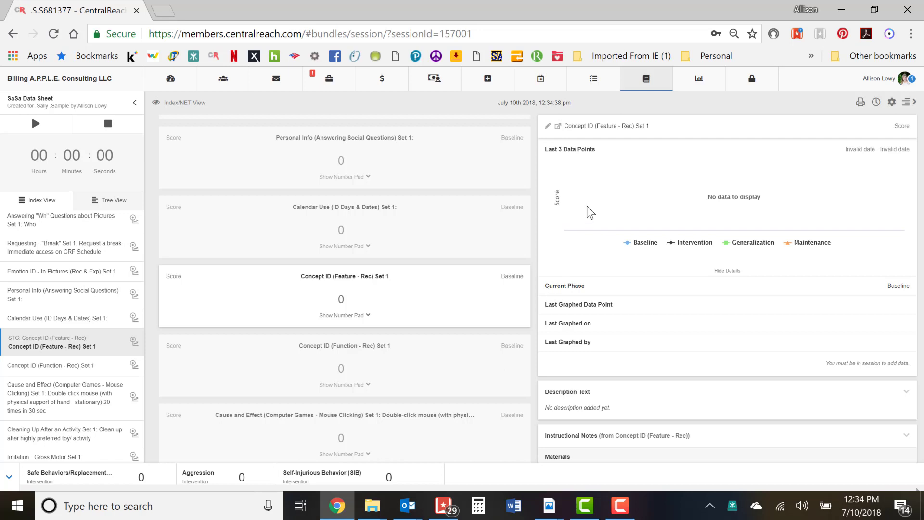
- Go to the clinical learning trees and open the SaSa Program Book
mouse_move(647, 78)
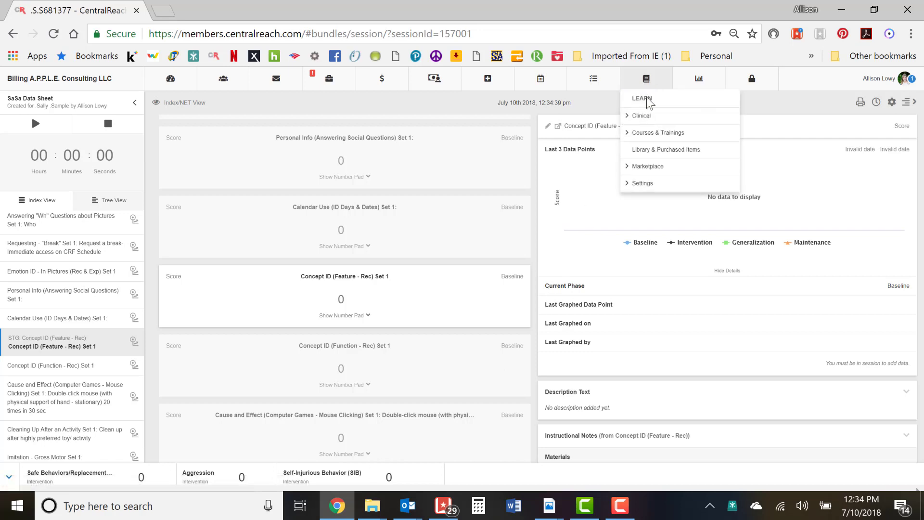
left_click(645, 116)
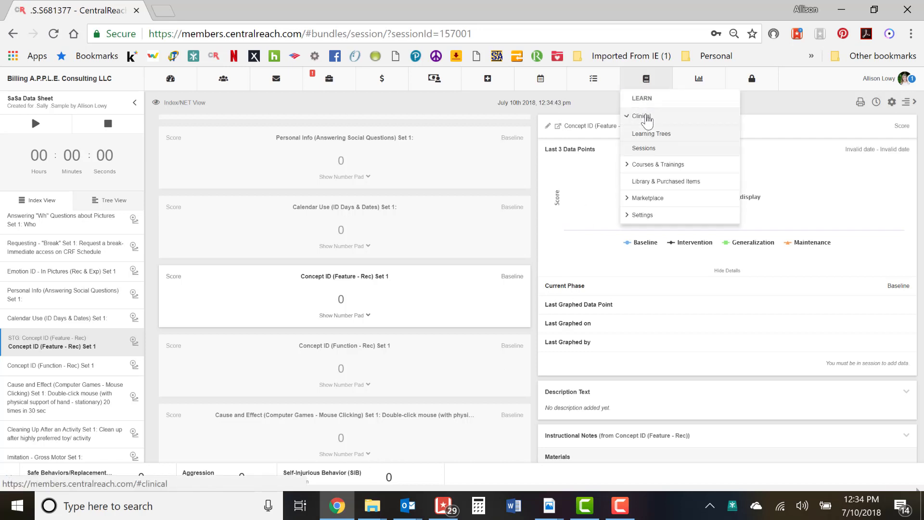
left_click(653, 137)
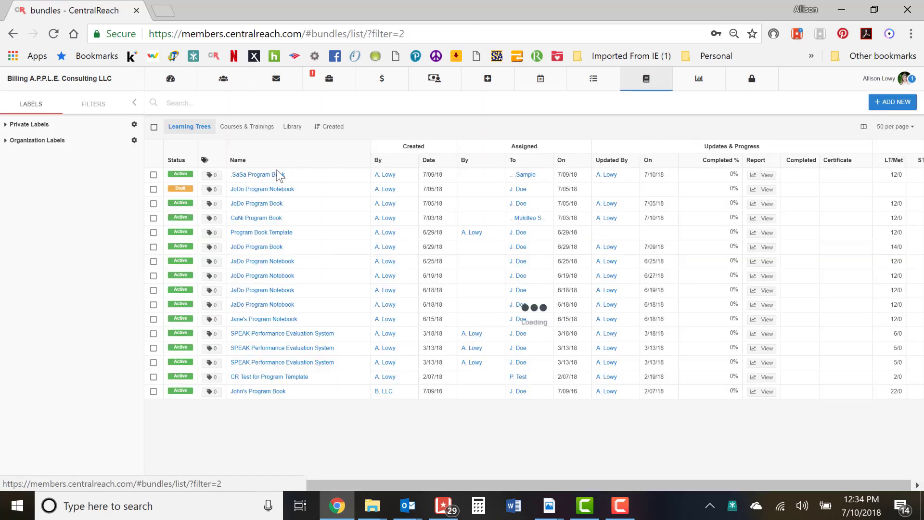
left_click(278, 176)
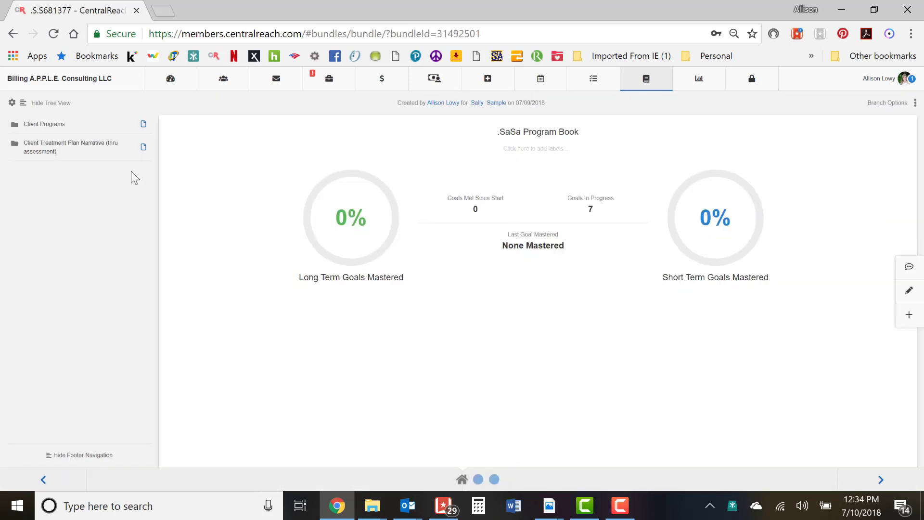
- Expand Client Programs, BEHAVIOR and Behavior Class Graphs in the tree and open the Safe Behaviors/Replacement Behaviors branch
left_click(105, 155)
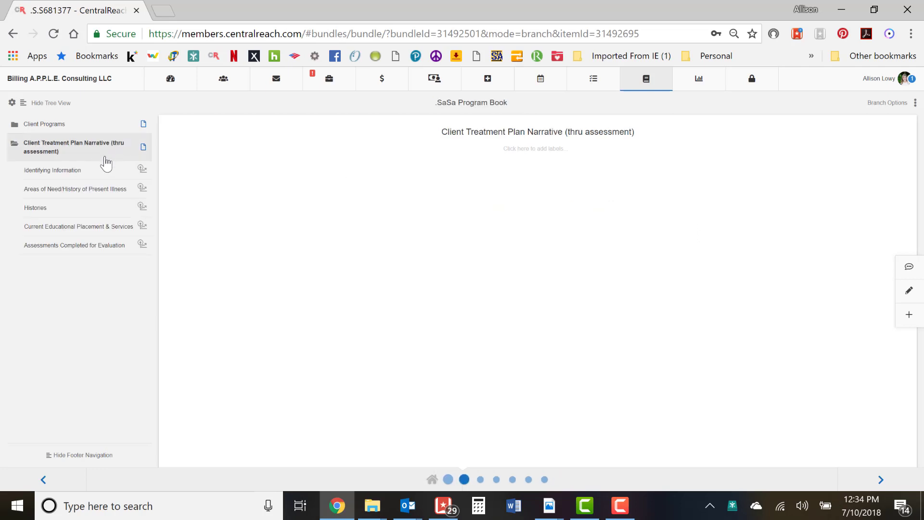
left_click(77, 129)
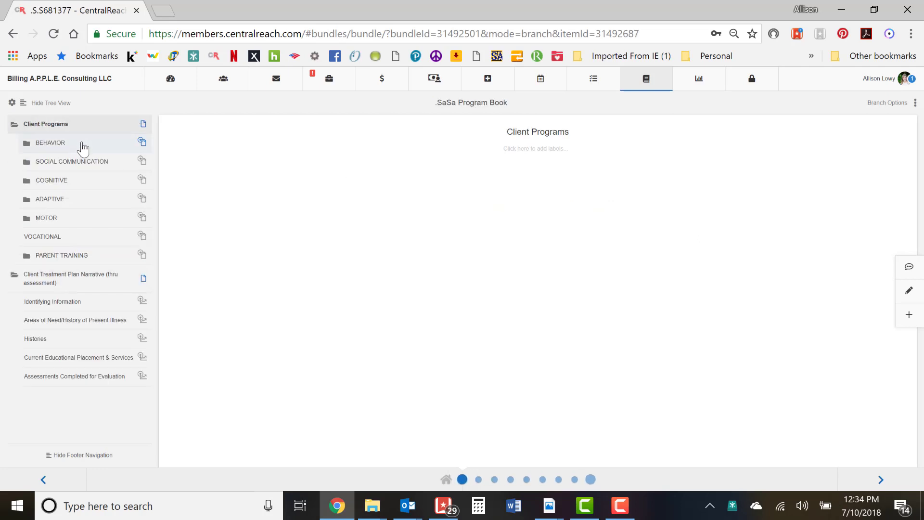
left_click(83, 145)
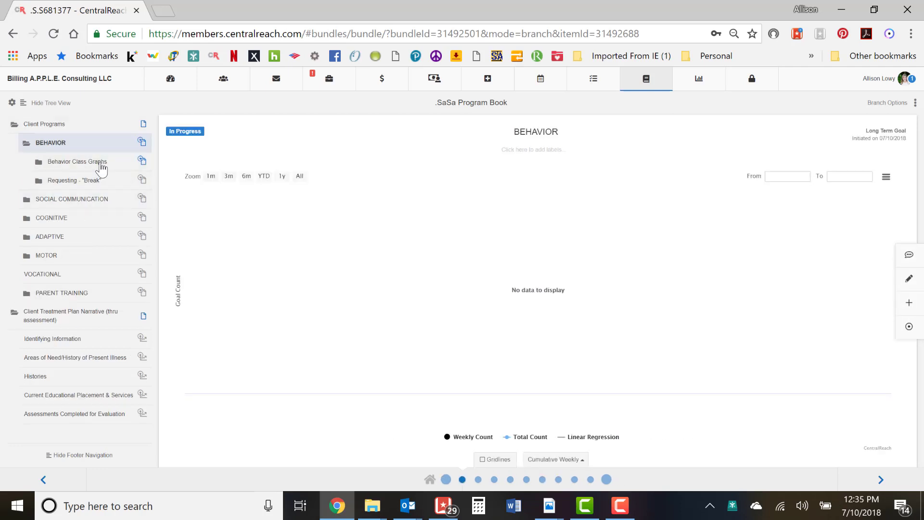
left_click(101, 164)
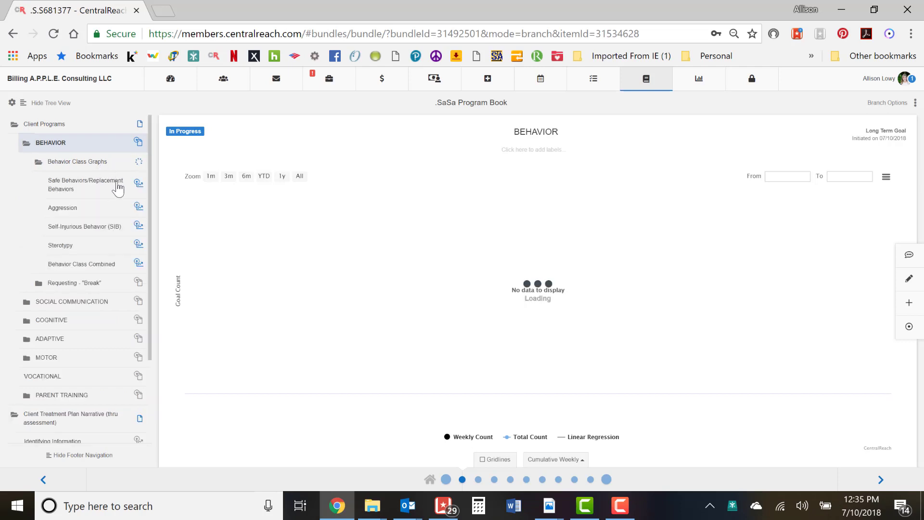
left_click(117, 189)
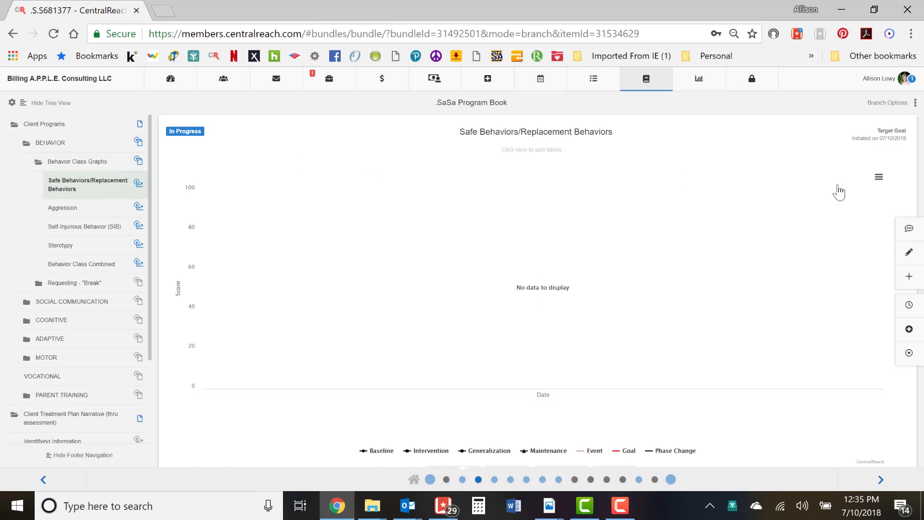
- Edit the Safe Behaviors/Replacement Behaviors branch, choose Pinned as its session type and finish editing
left_click(909, 252)
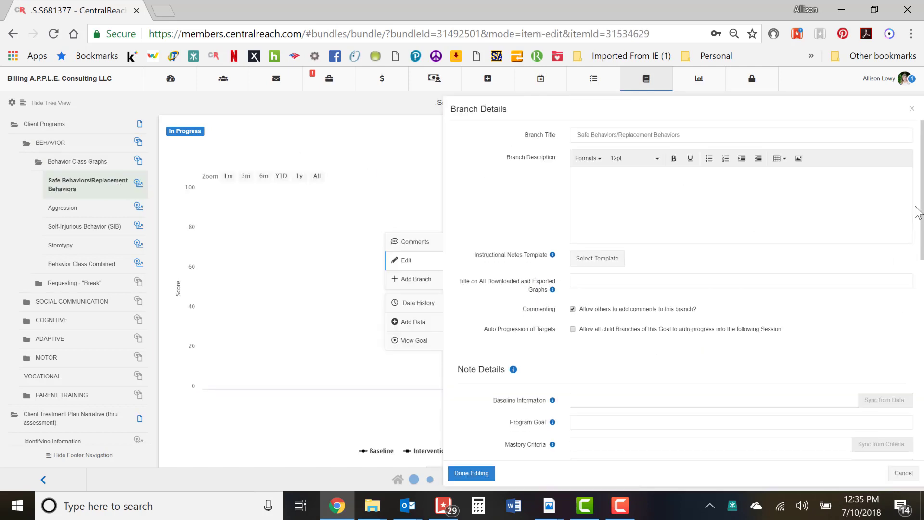
left_click_drag(923, 214, 923, 331)
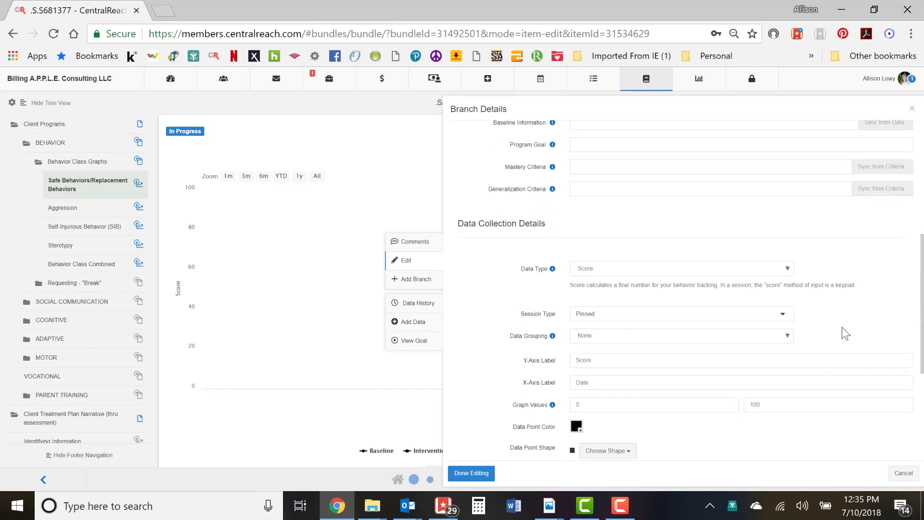
left_click(784, 317)
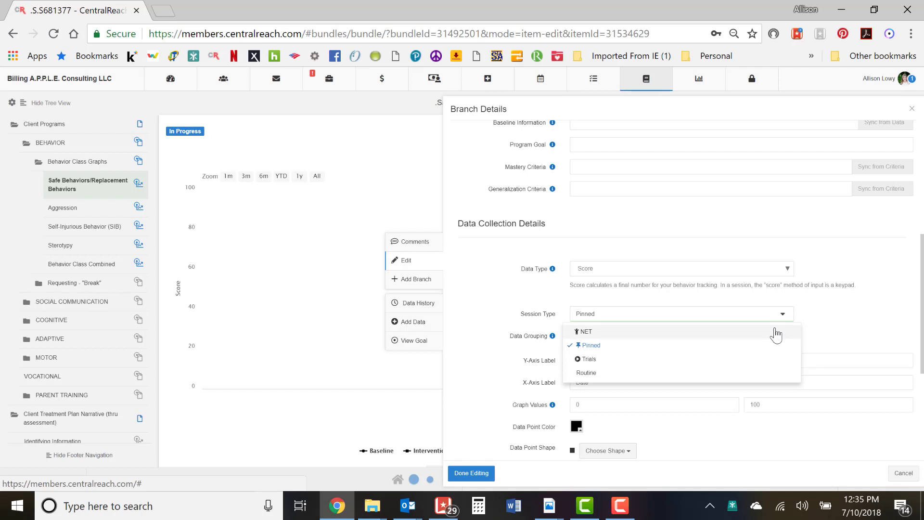
left_click(754, 355)
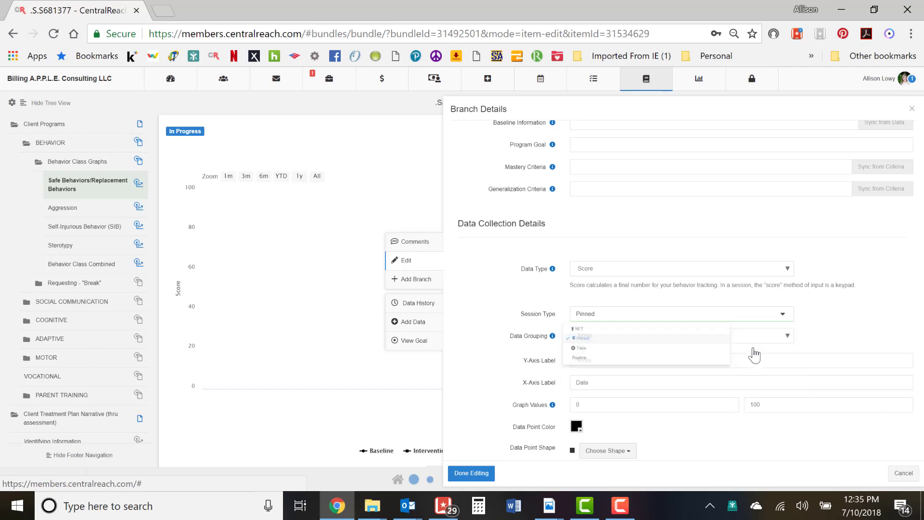
left_click(498, 475)
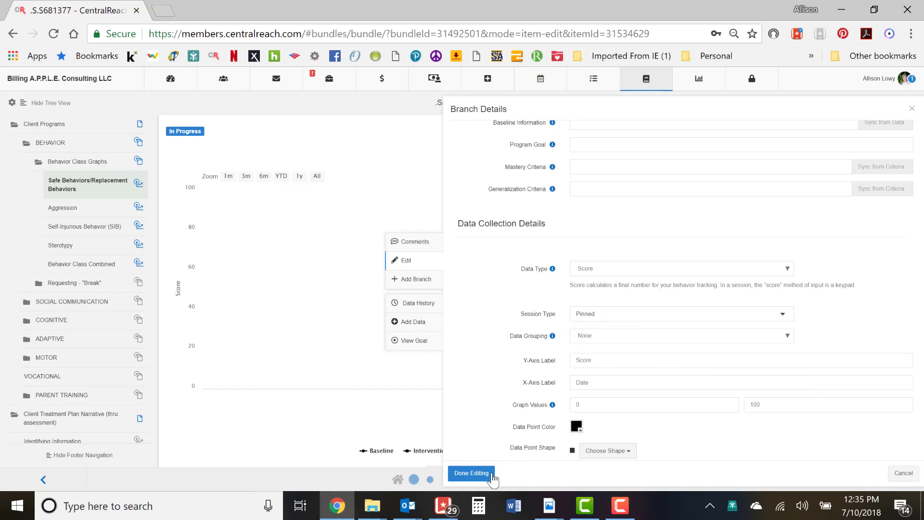
- Expand SOCIAL COMMUNICATION and its "Wh" questions goal, and open Answering "Wh" Questions about Pictures Set 1: Who
left_click(73, 302)
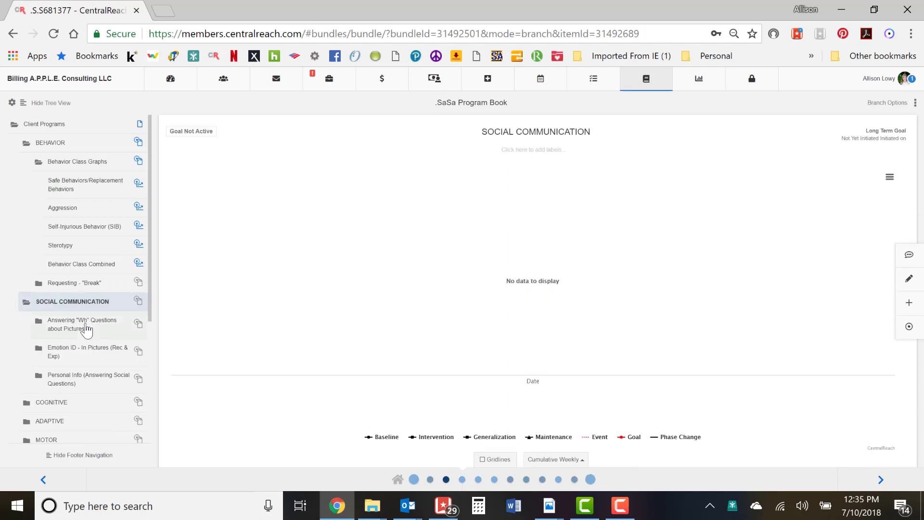
left_click(86, 329)
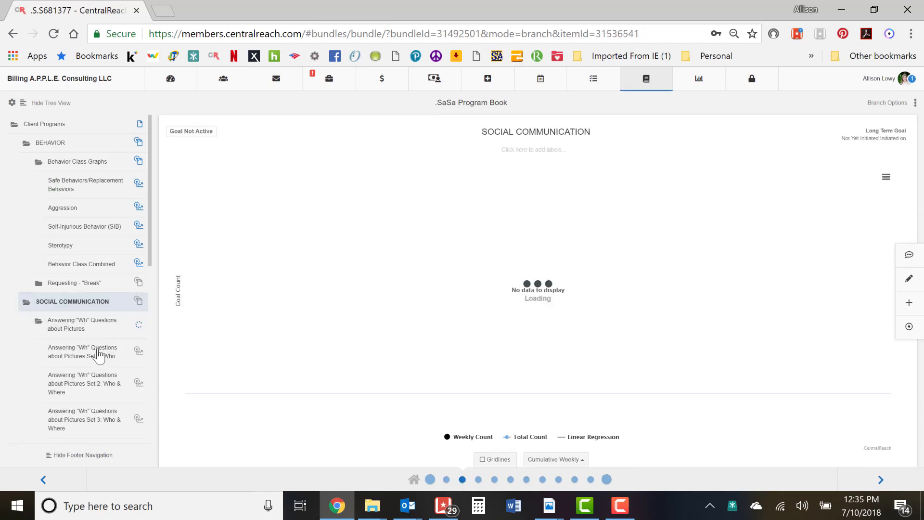
left_click(98, 354)
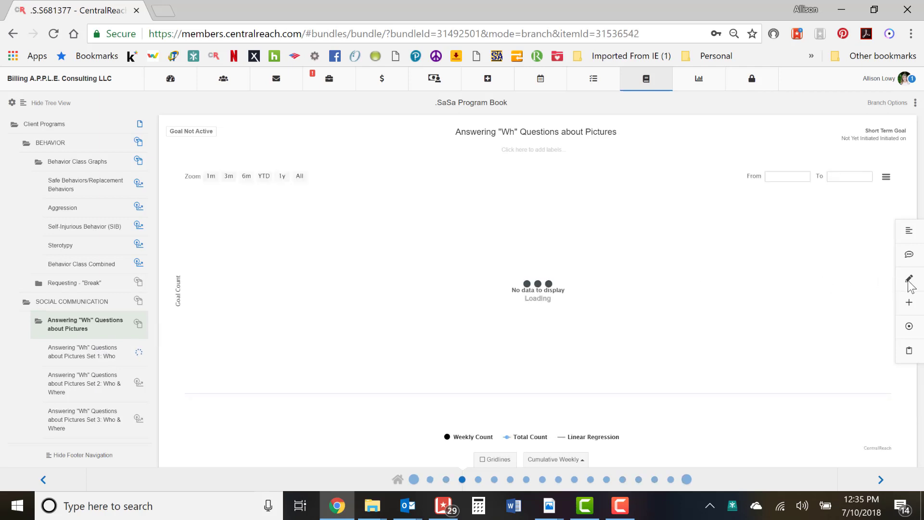
- Open the branch details of Answering "Wh" Questions about Pictures Set 1: Who for editing and show its session type options
left_click(910, 296)
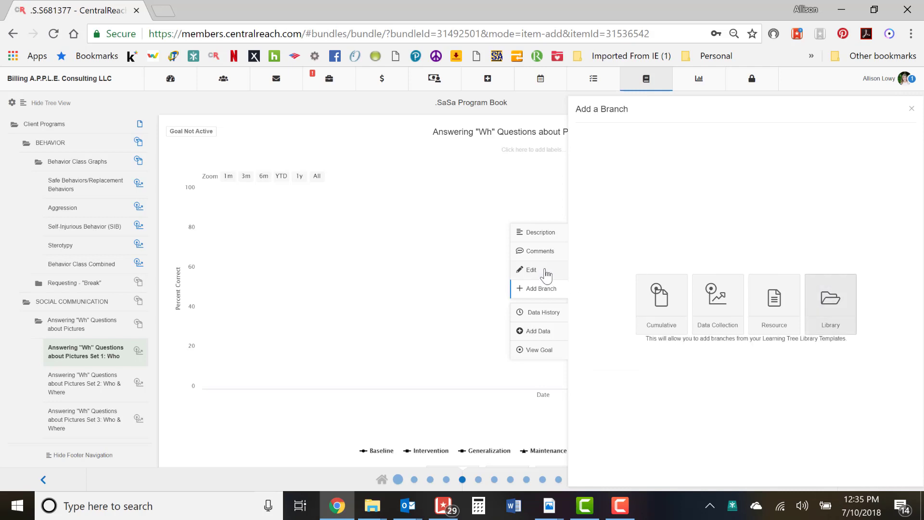
left_click(546, 274)
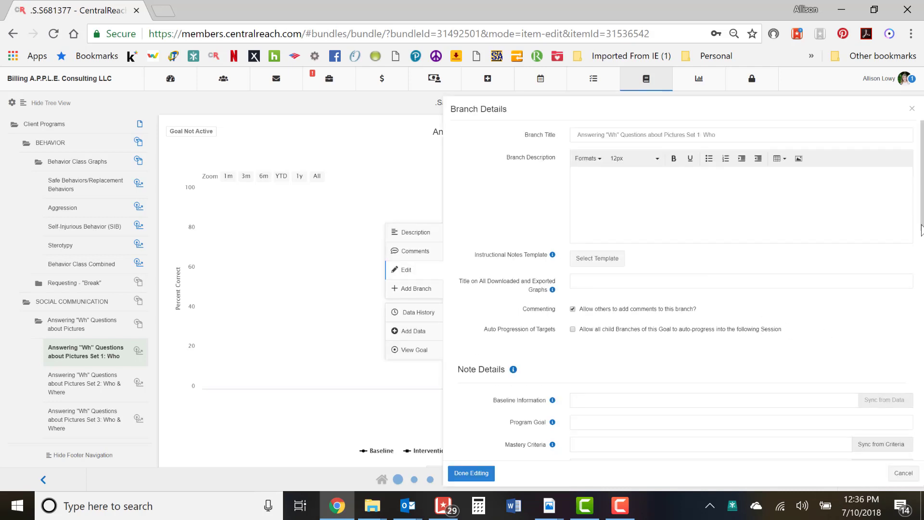
left_click_drag(923, 240, 821, 324)
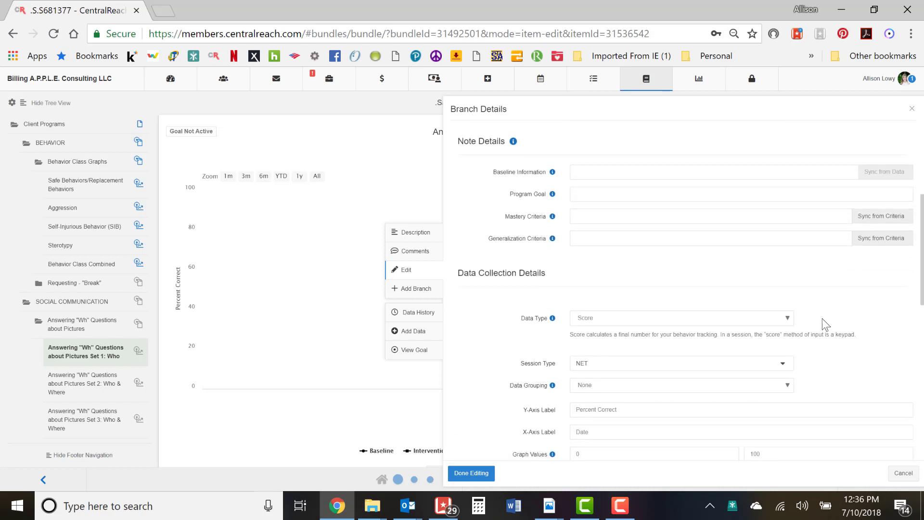
left_click(784, 363)
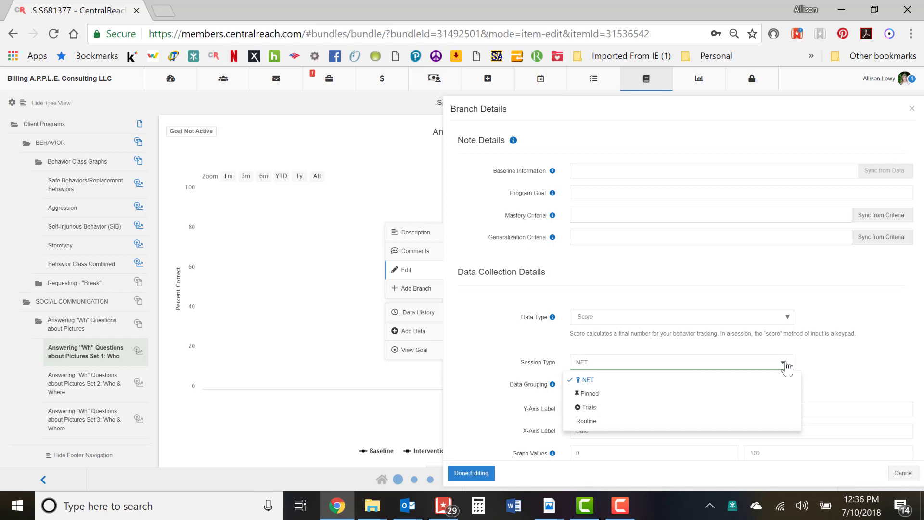
left_click(784, 364)
left_click(785, 364)
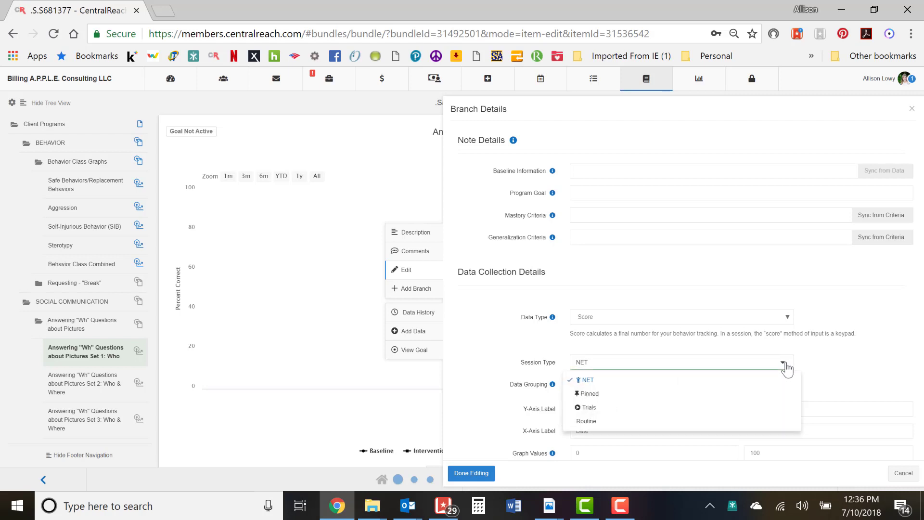